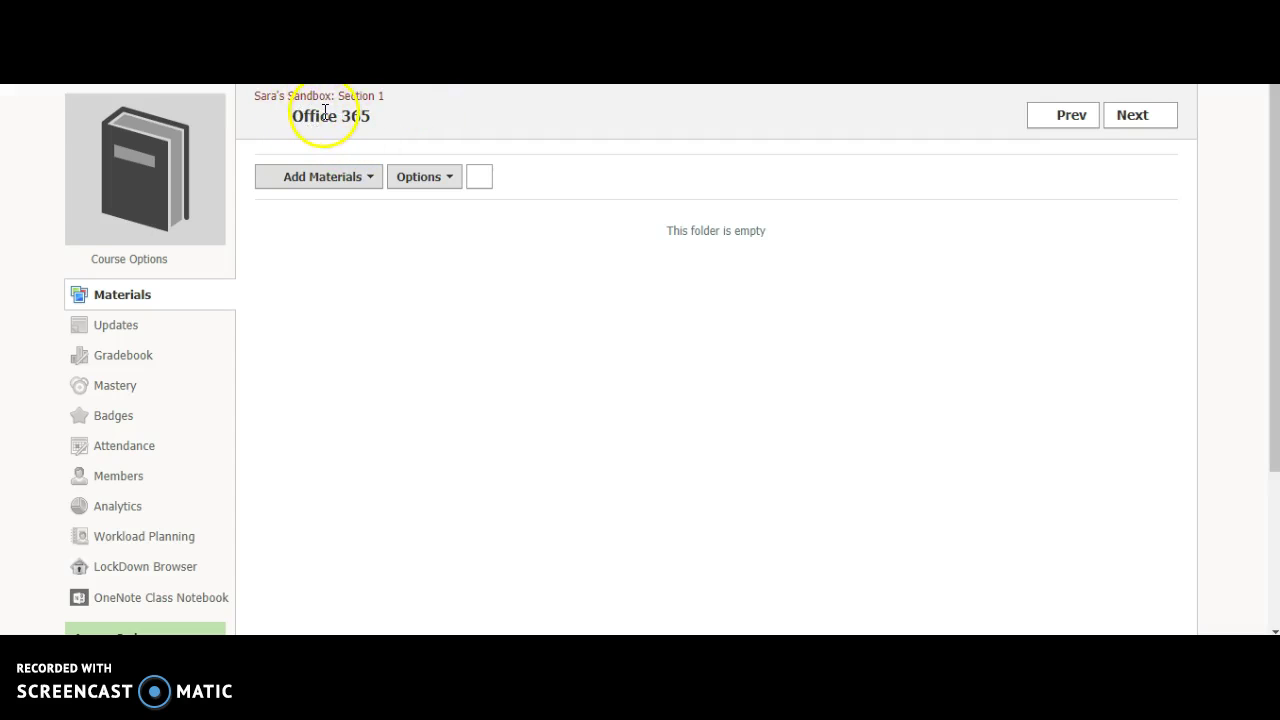
Step: Show the Add Materials options for the empty Office 365 folder
left_click(325, 180)
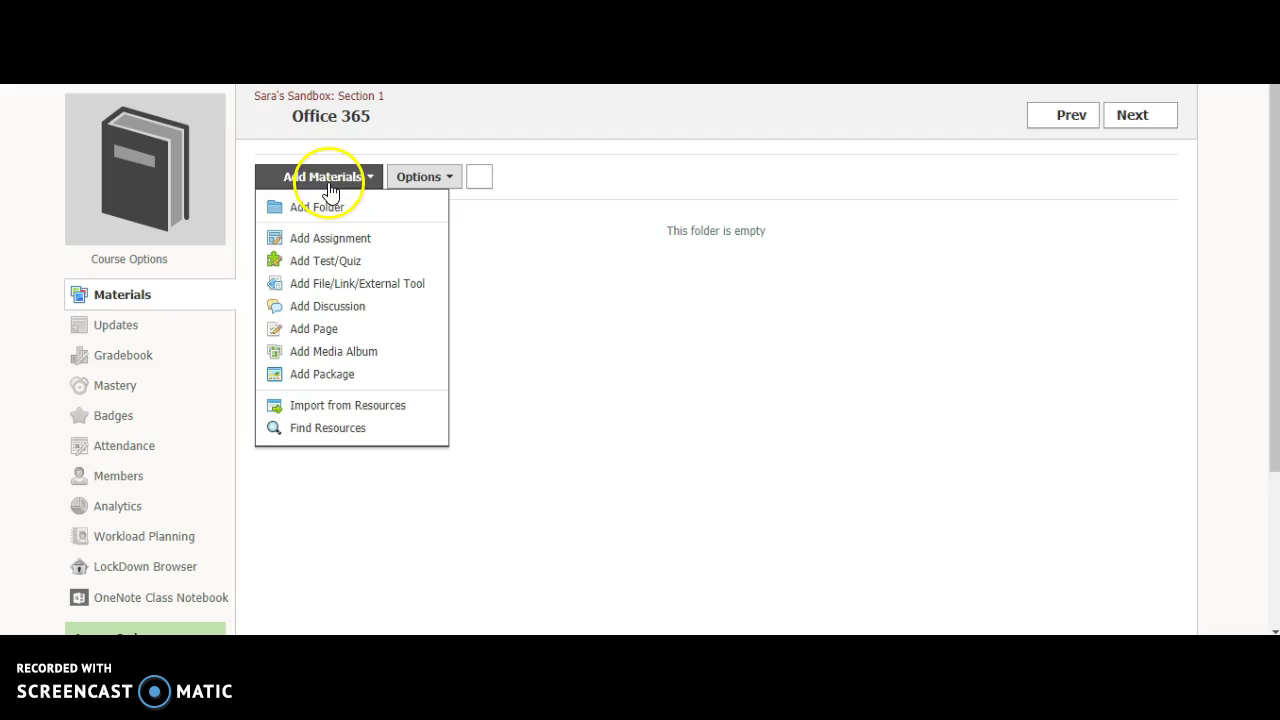
Step: Add a page with the title 'Example' to the Office 365 folder
left_click(330, 329)
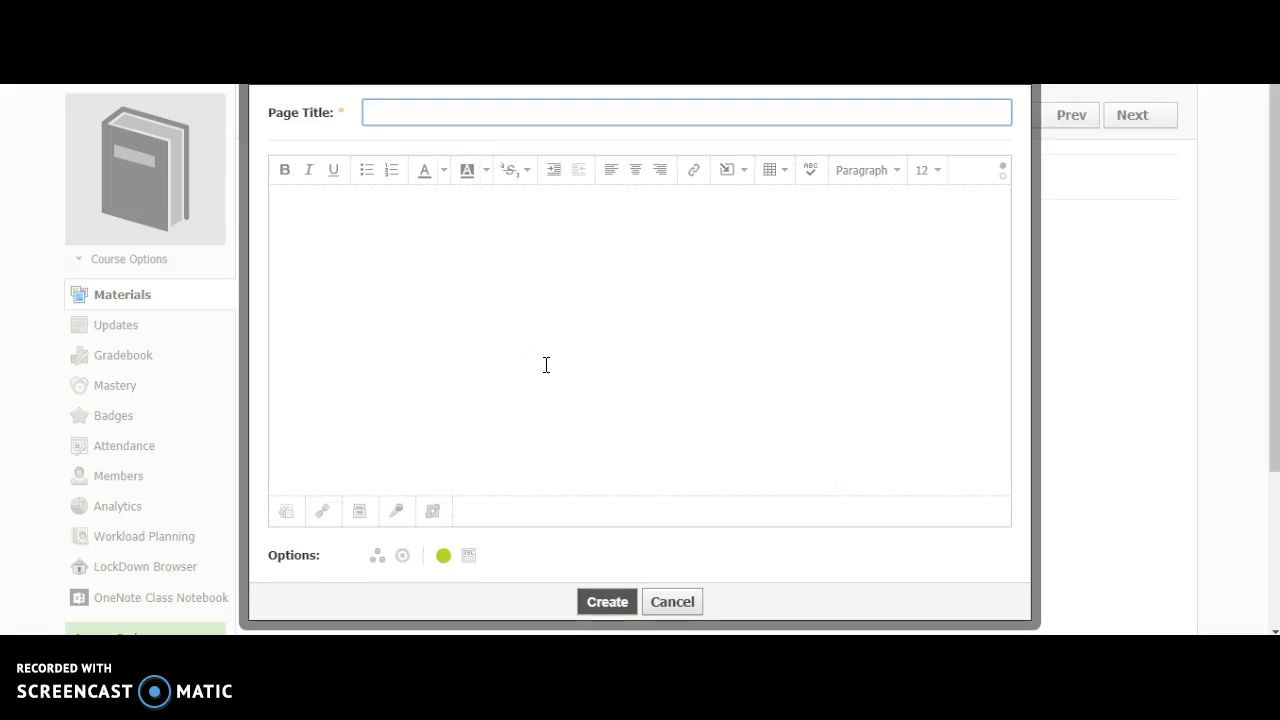
type("e")
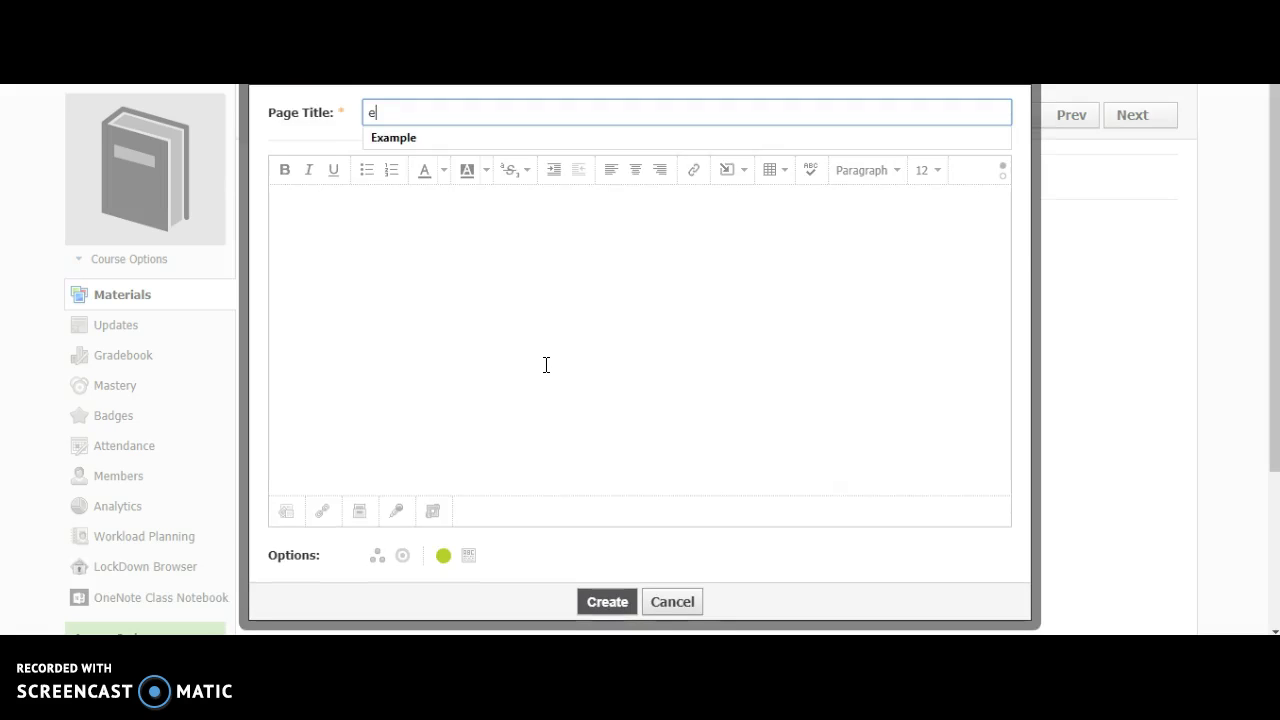
type("xample")
left_click(435, 137)
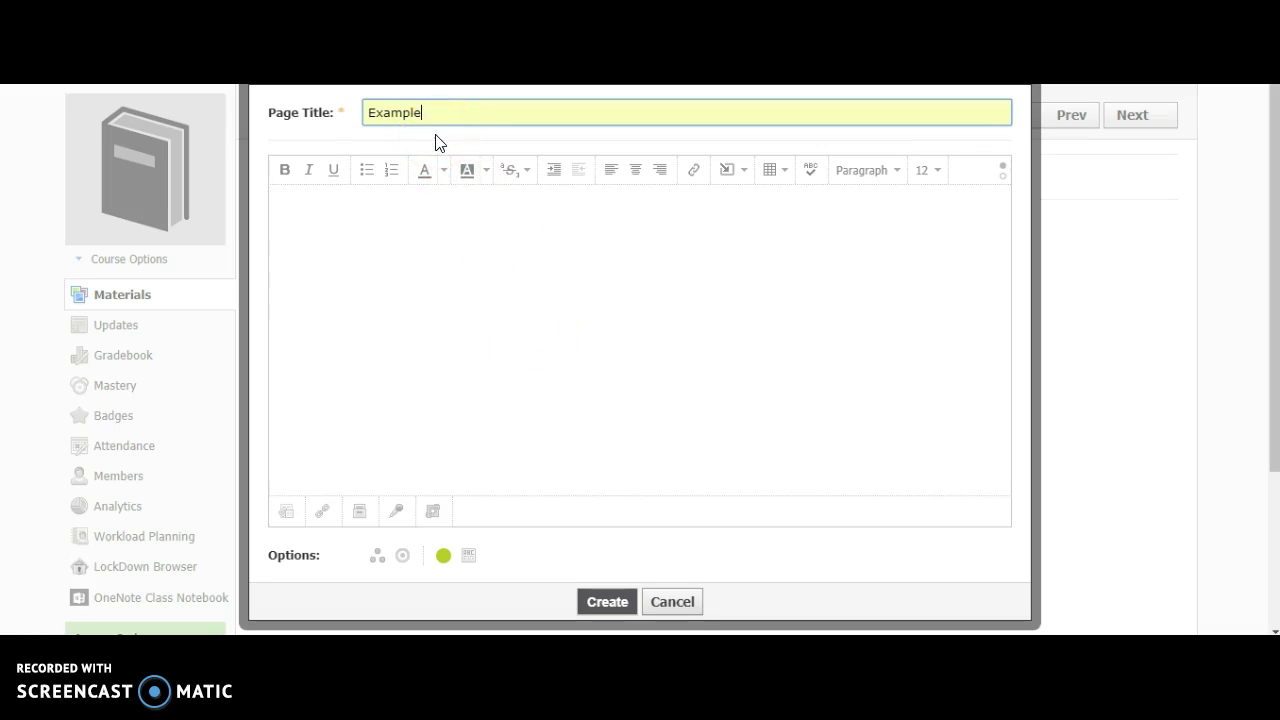
left_click(607, 601)
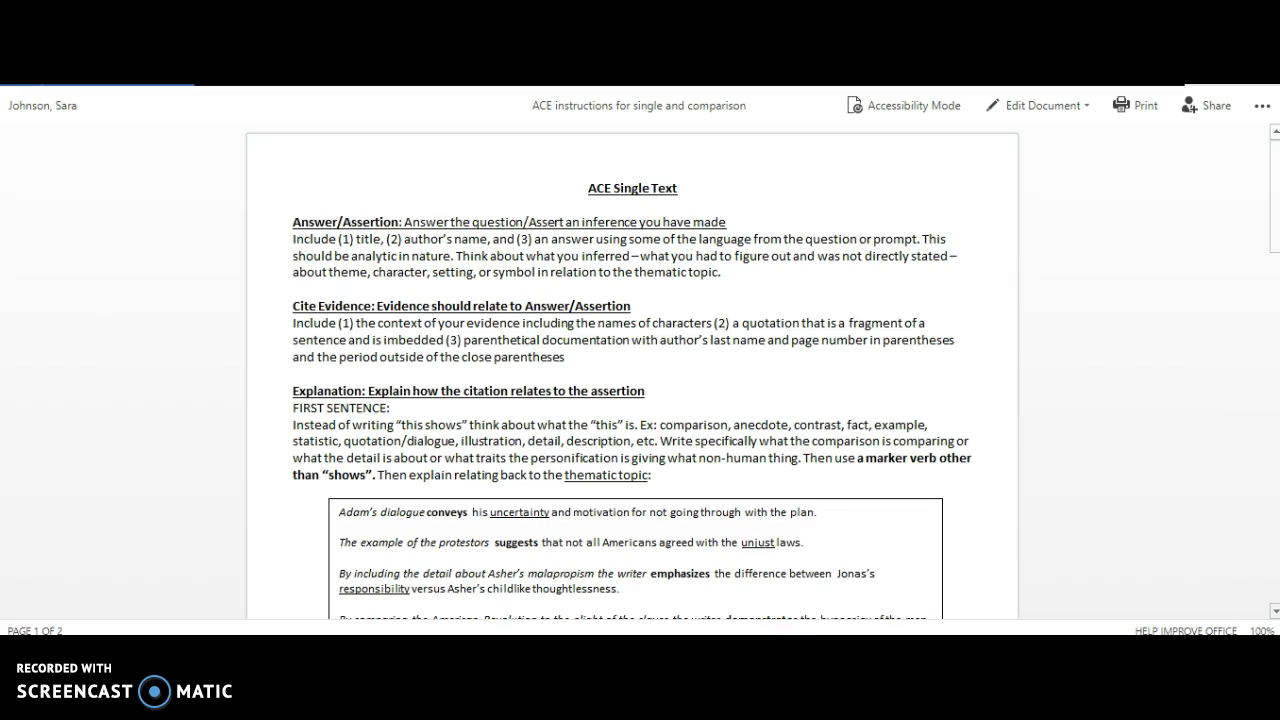
Step: Open the ACE document for editing in the browser and bring up its Embed settings
left_click(1075, 107)
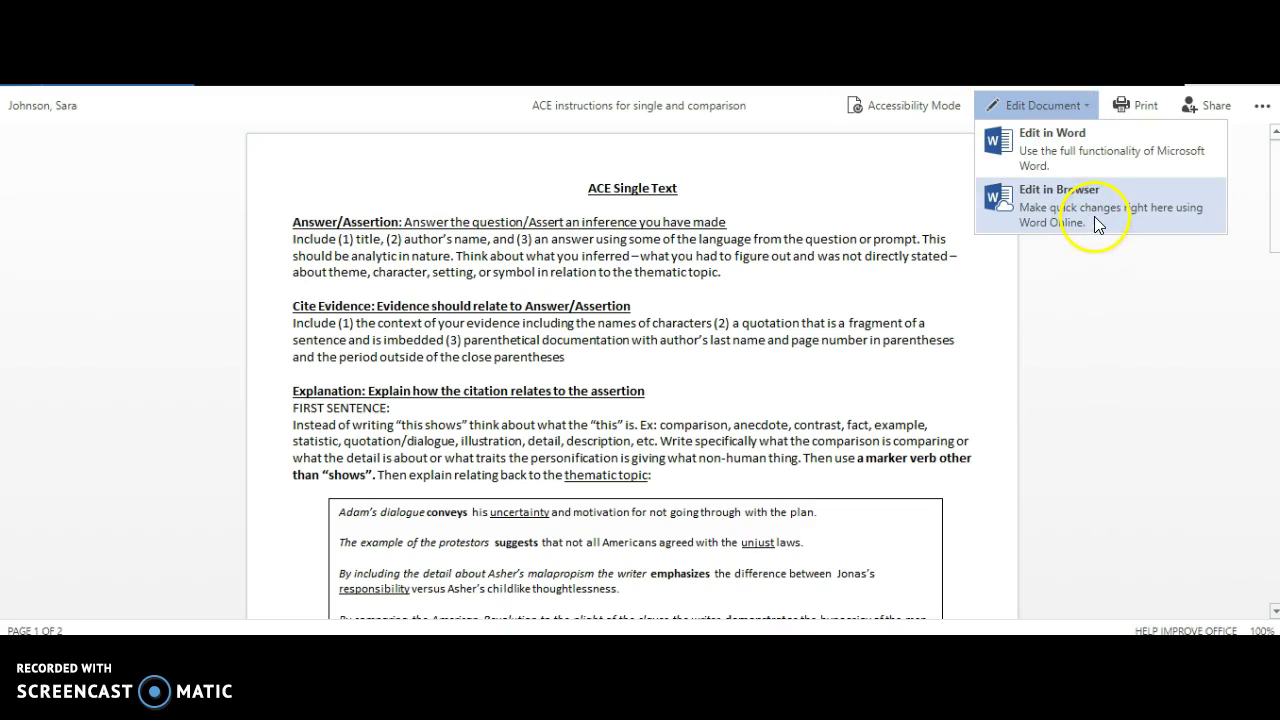
left_click(1094, 215)
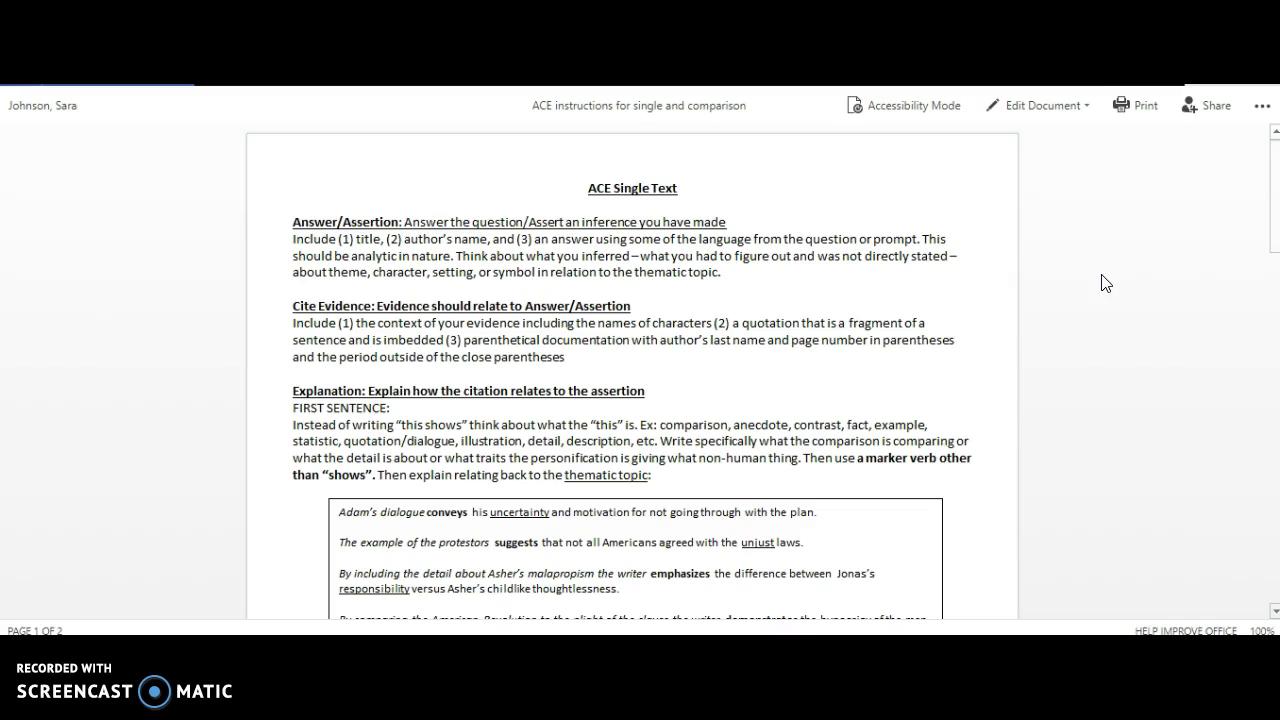
left_click(1262, 108)
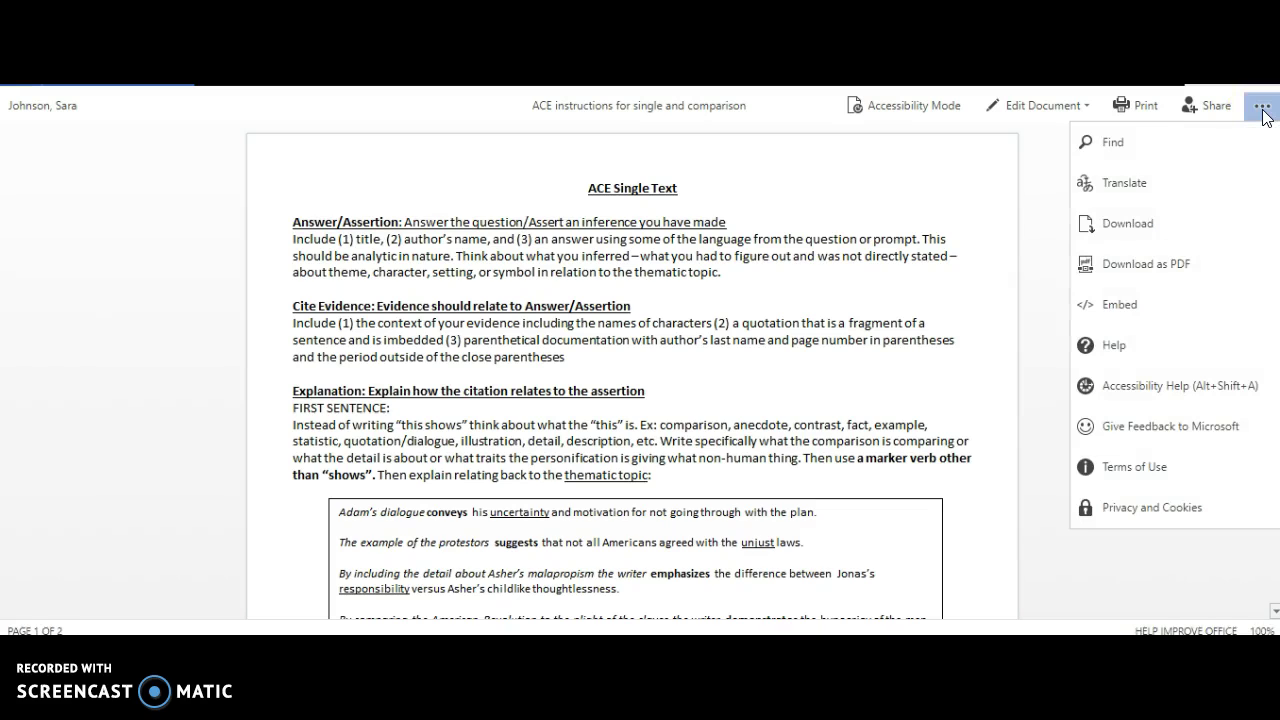
left_click(1127, 316)
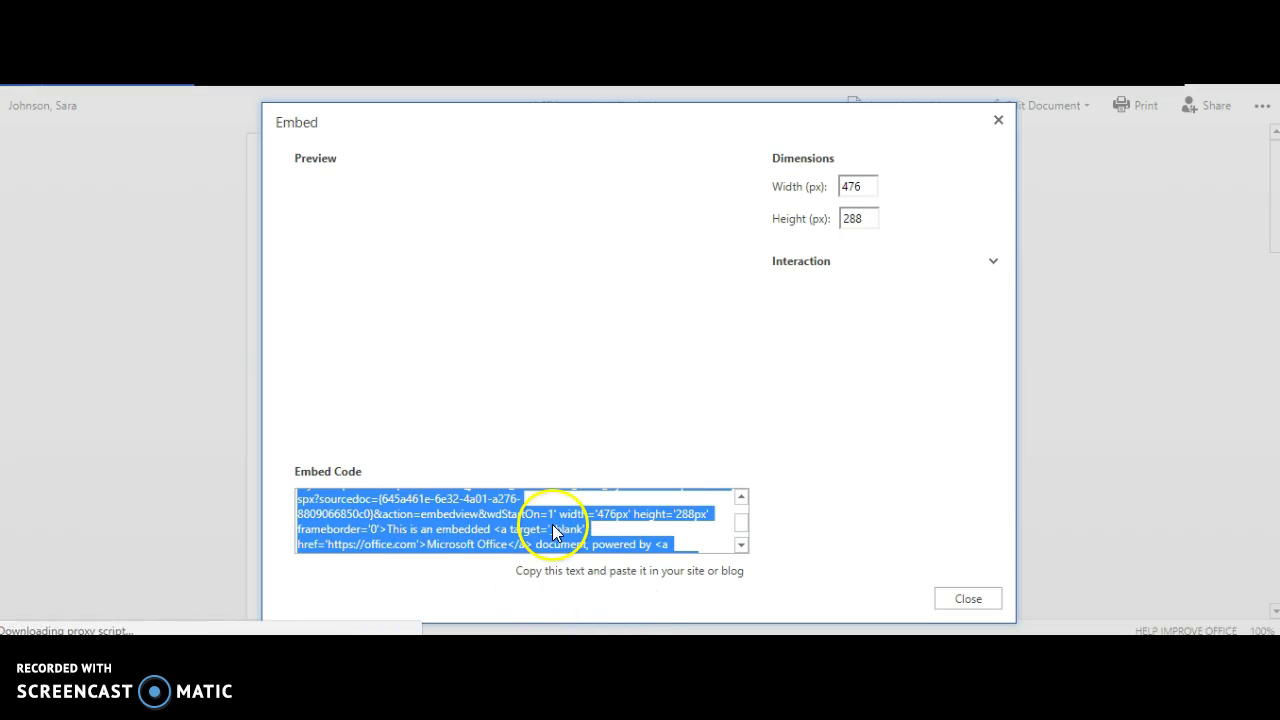
Step: Change the embed size from 476 × 288 to 600 × 350 pixels
double_click(866, 191)
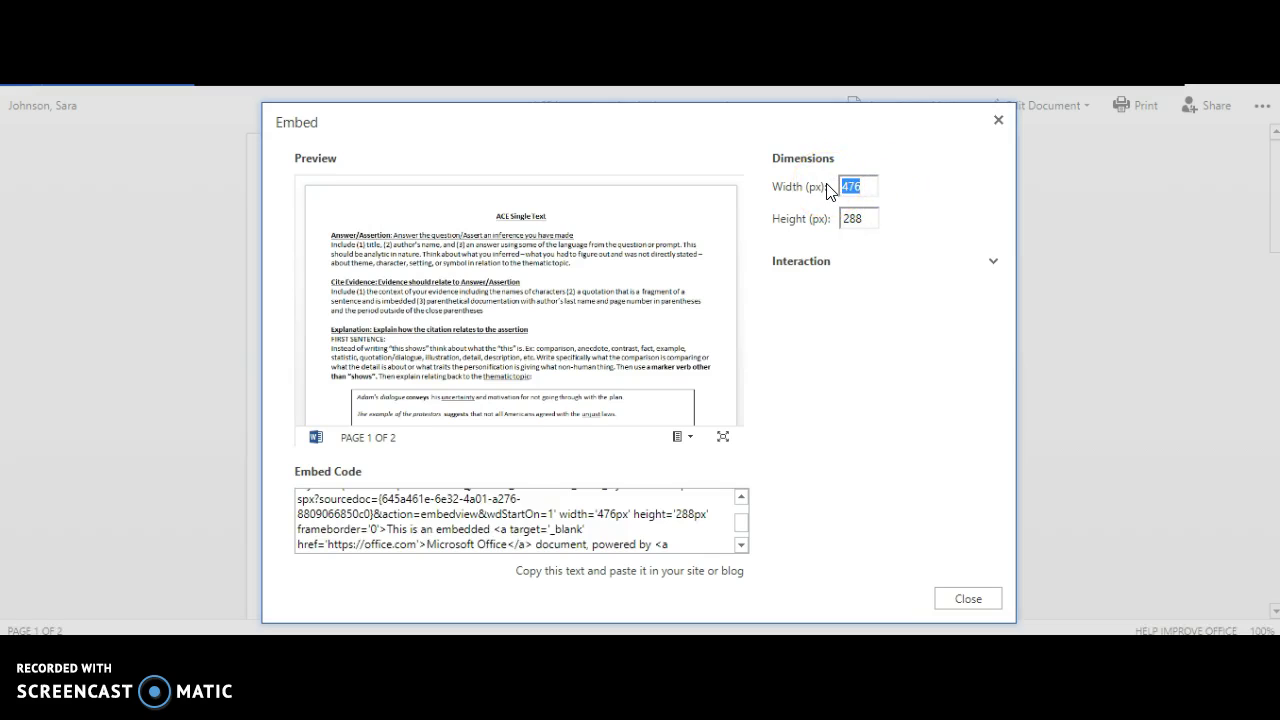
type("600")
left_click(490, 505)
left_click(457, 508)
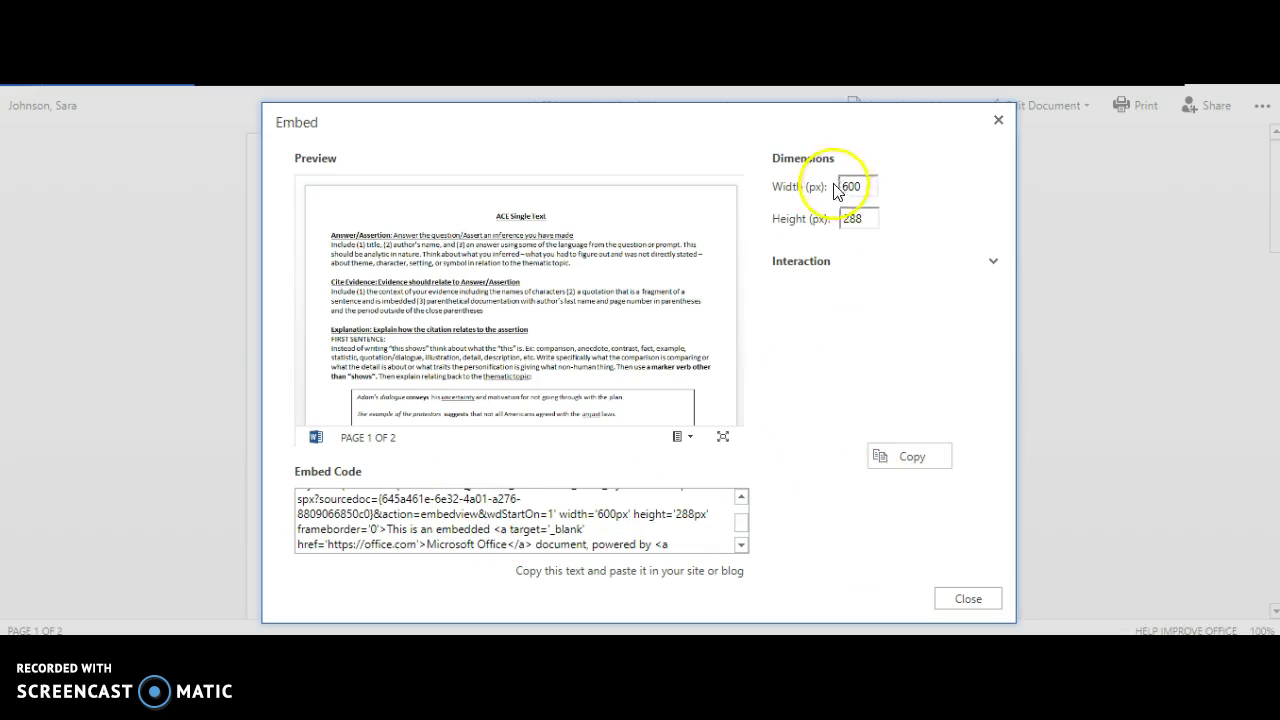
left_click_drag(858, 220, 805, 222)
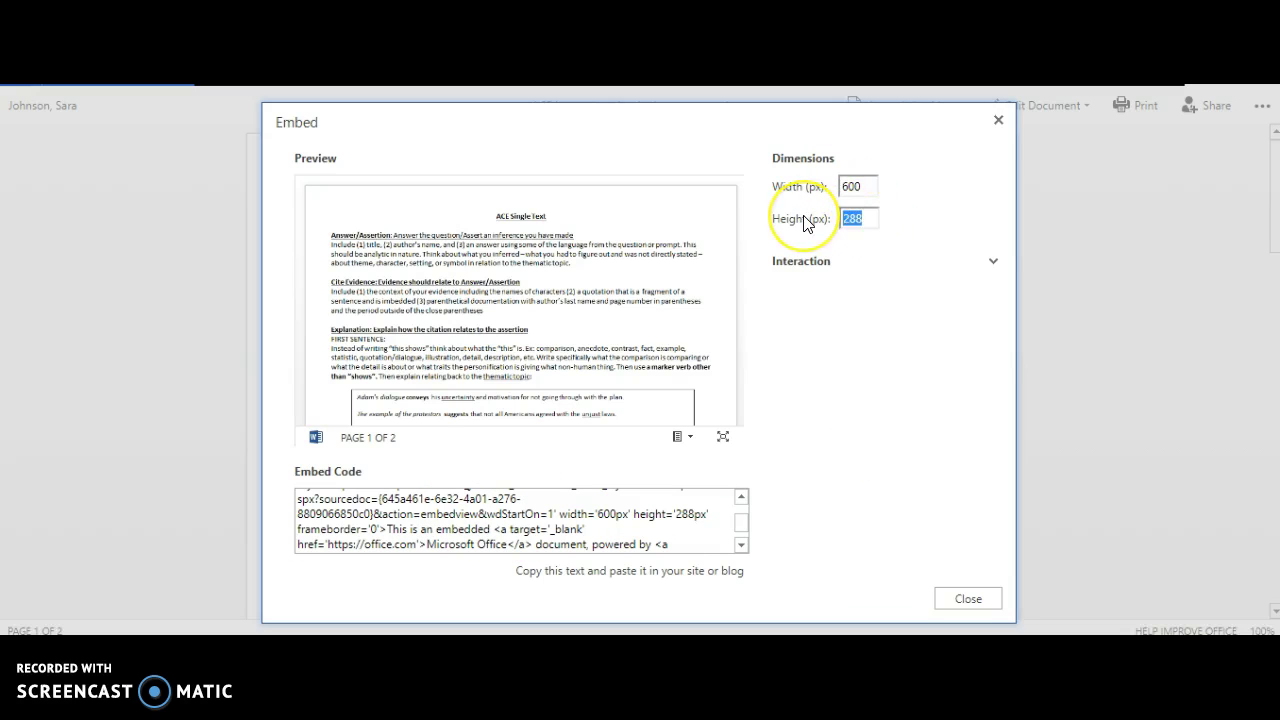
type("50")
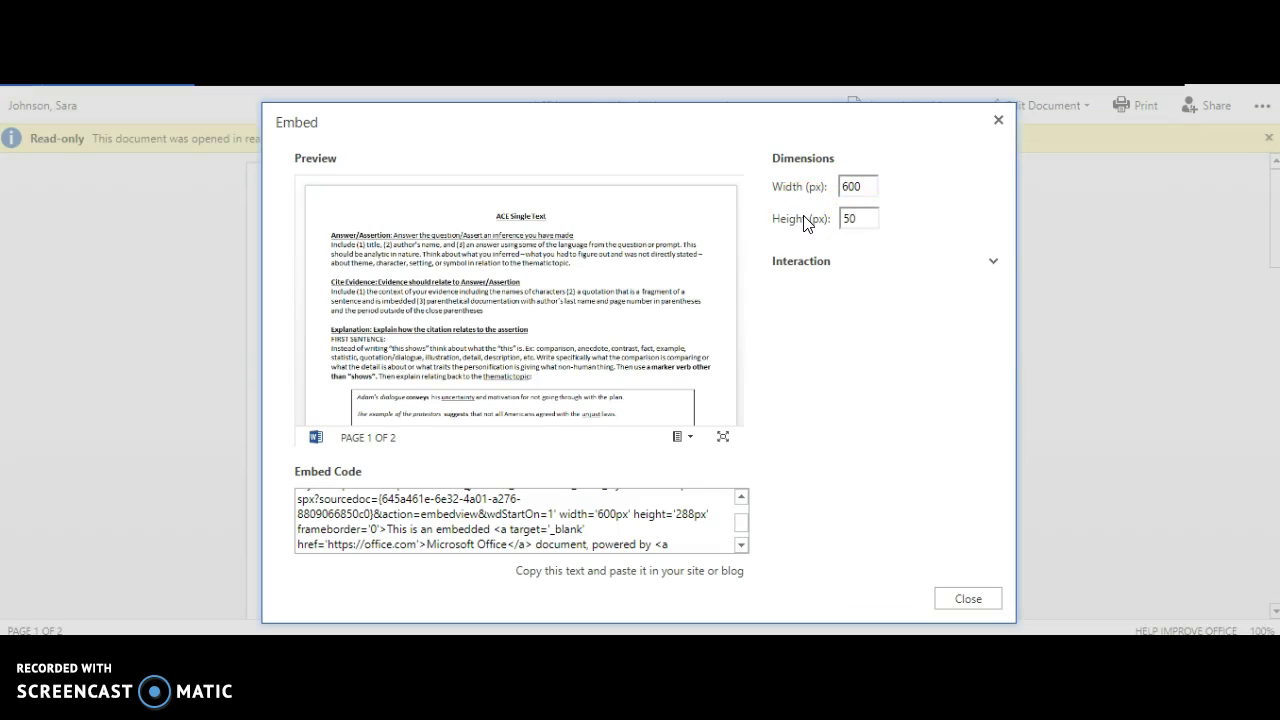
key("BackSpace")
key("BackSpace")
left_click(475, 545)
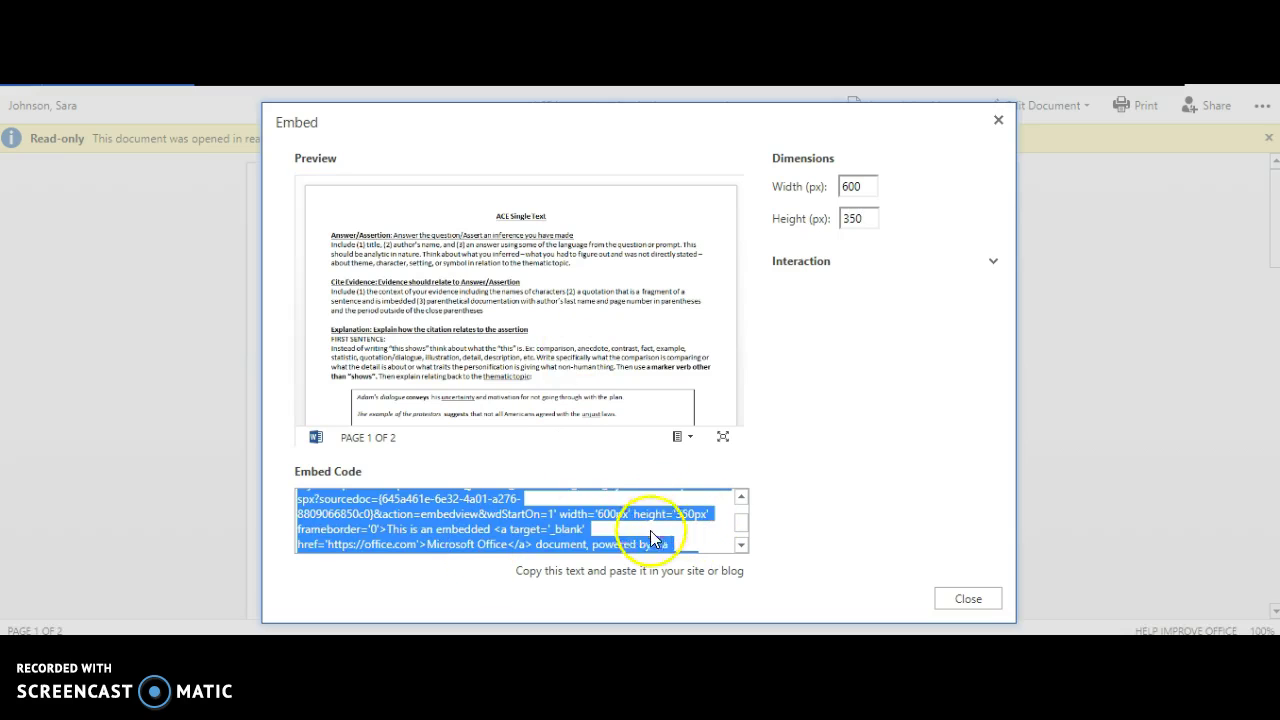
Step: Copy the updated embed code and return to the Schoology course folder
right_click(643, 525)
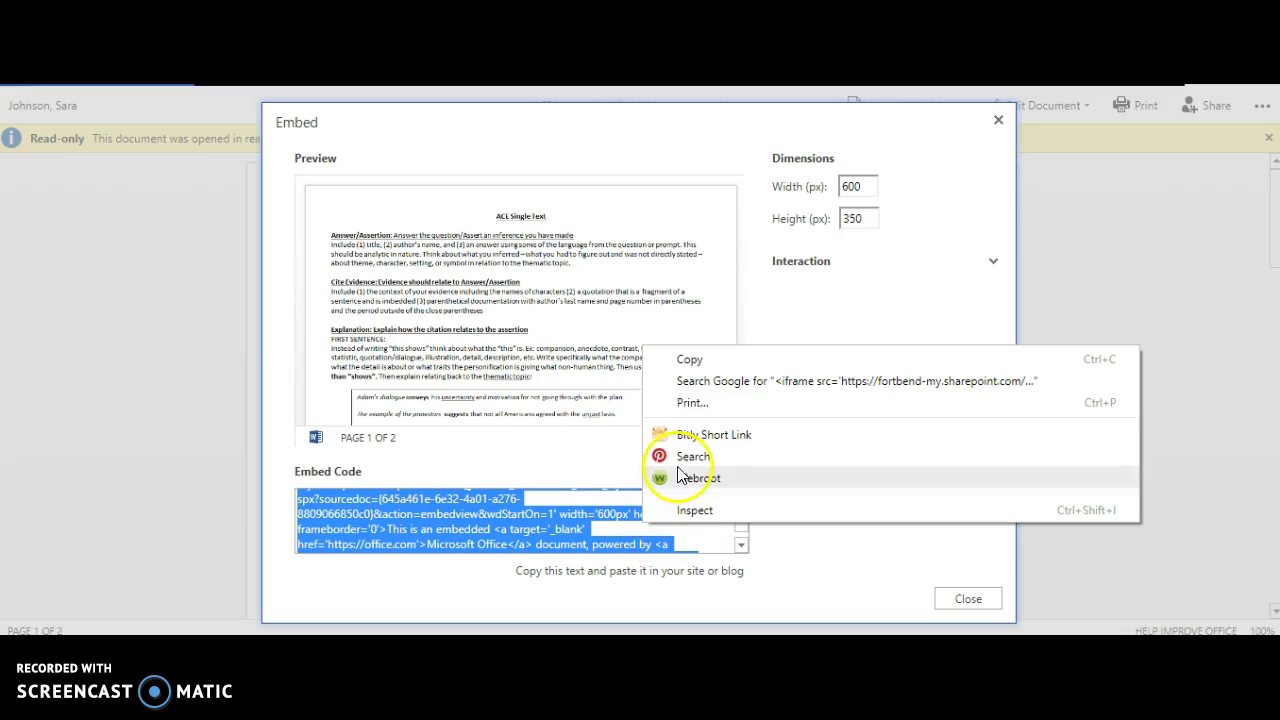
left_click(725, 360)
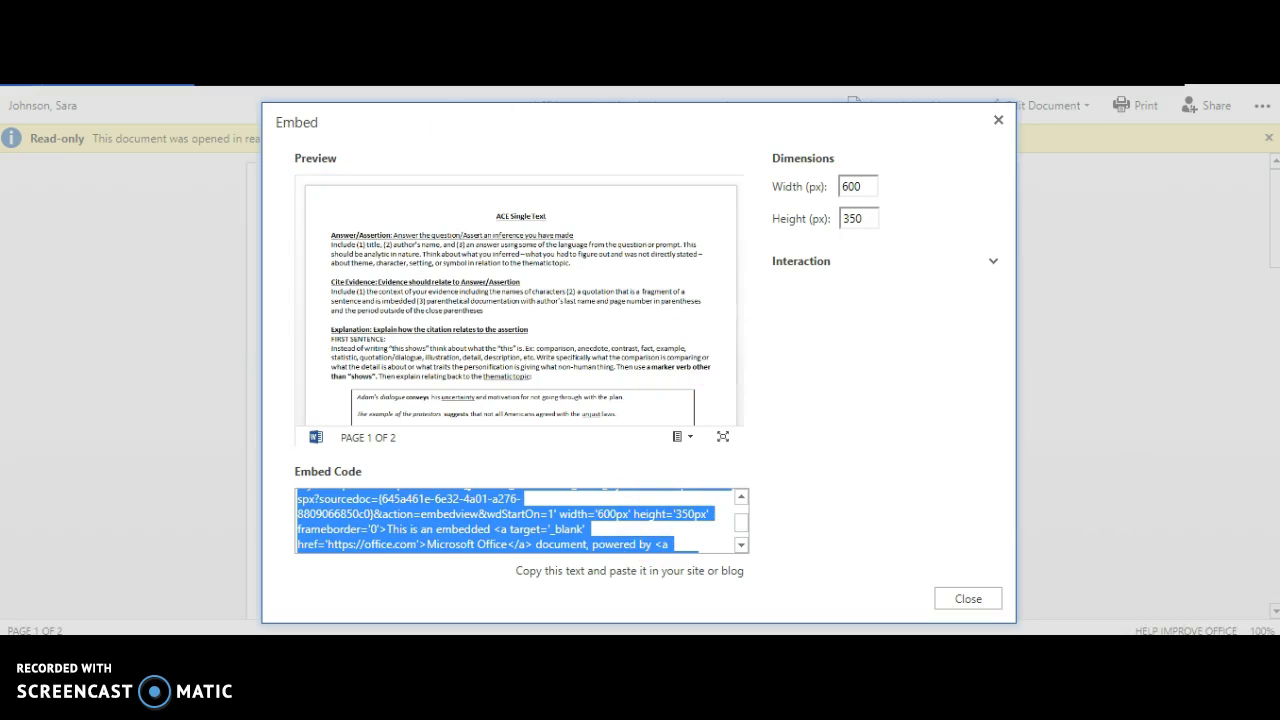
key("ctrl+Tab")
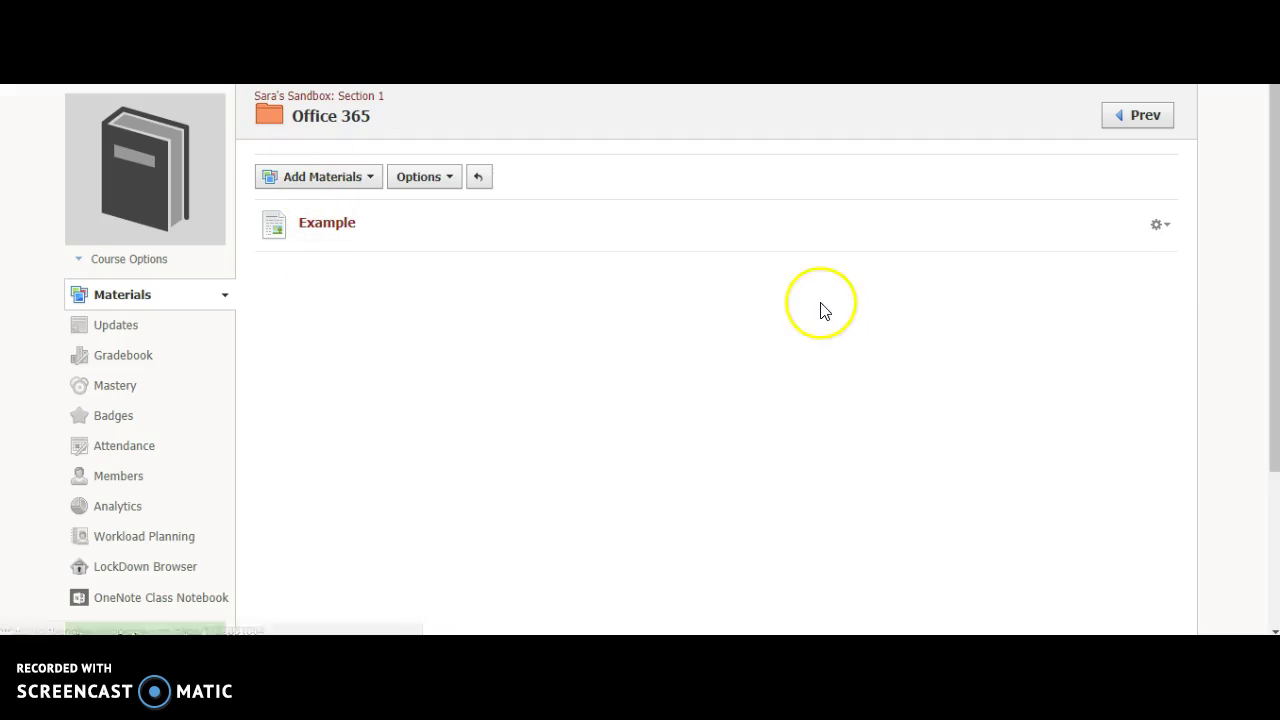
Step: Open the Example page's edit form through its gear menu, cancelling an accidental delete
left_click(1159, 226)
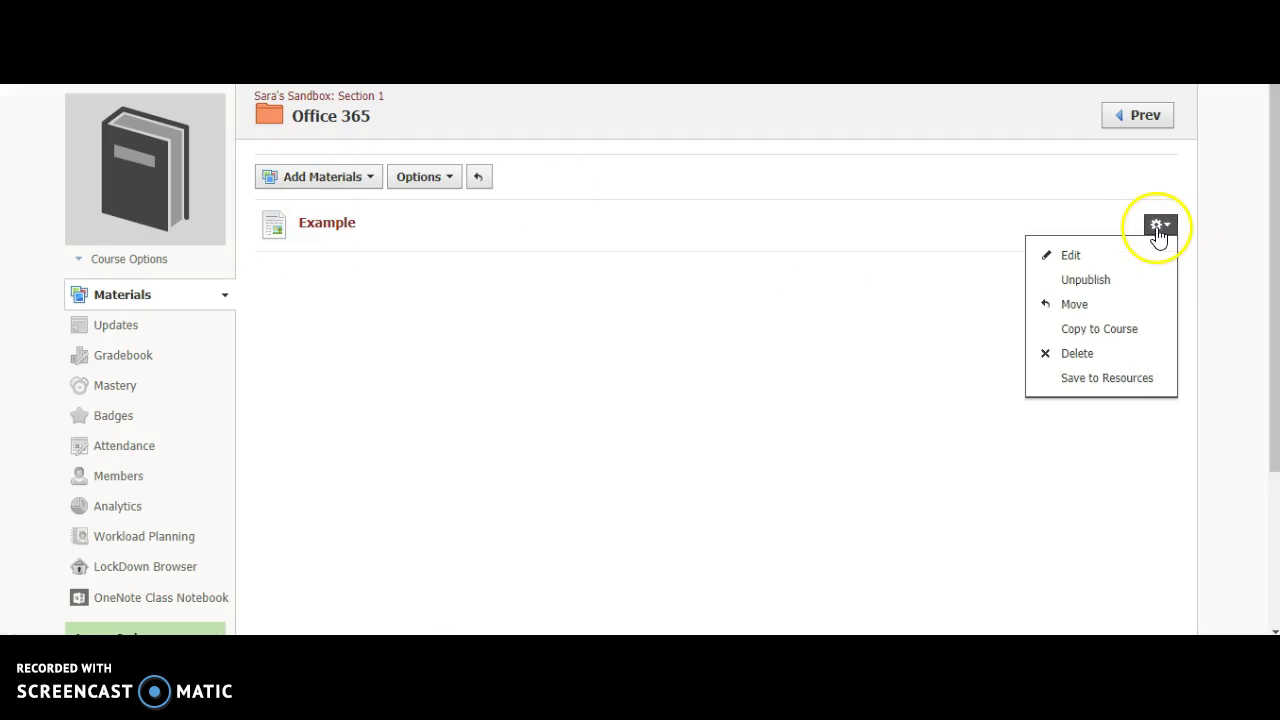
left_click(1072, 354)
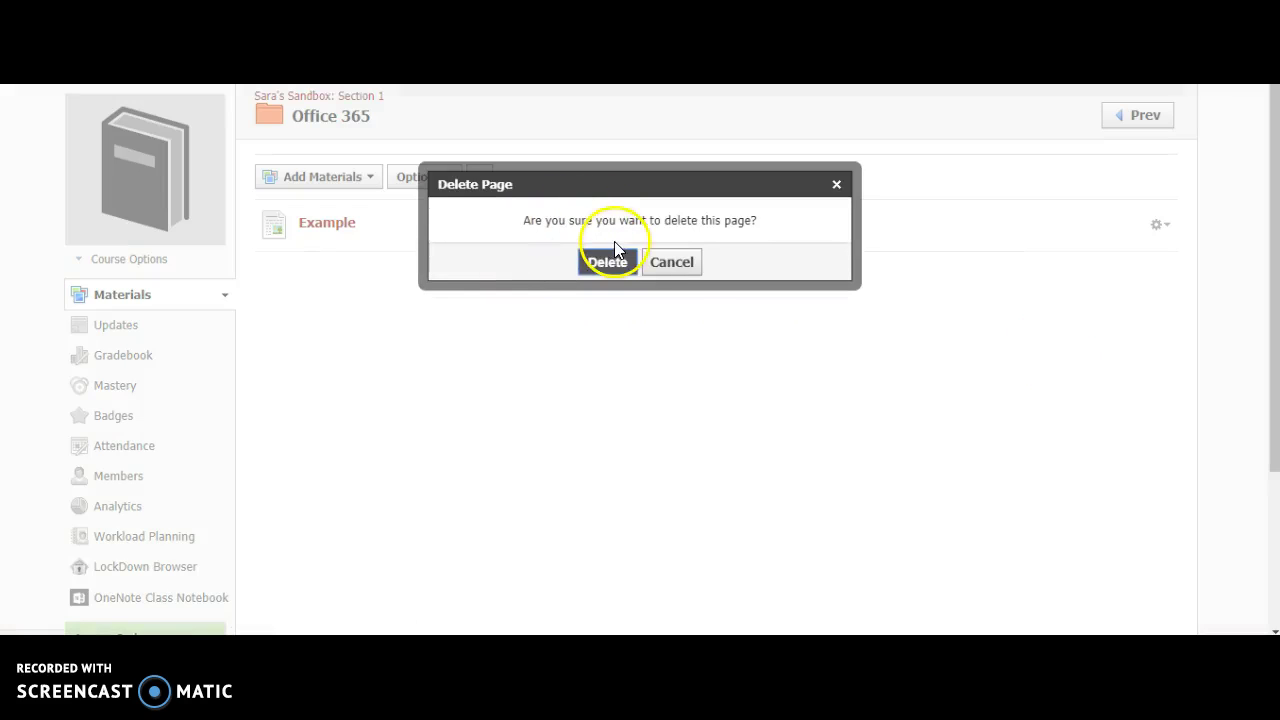
left_click(668, 264)
left_click(330, 223)
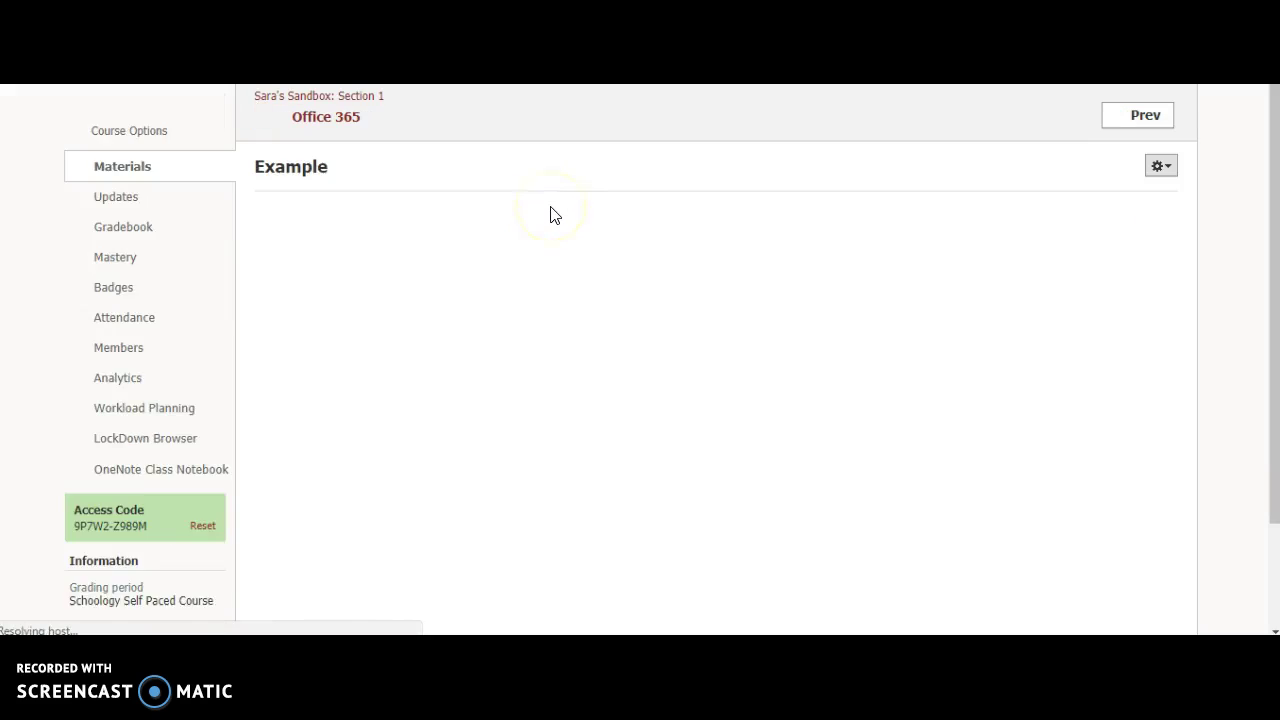
left_click(1160, 170)
left_click(1130, 200)
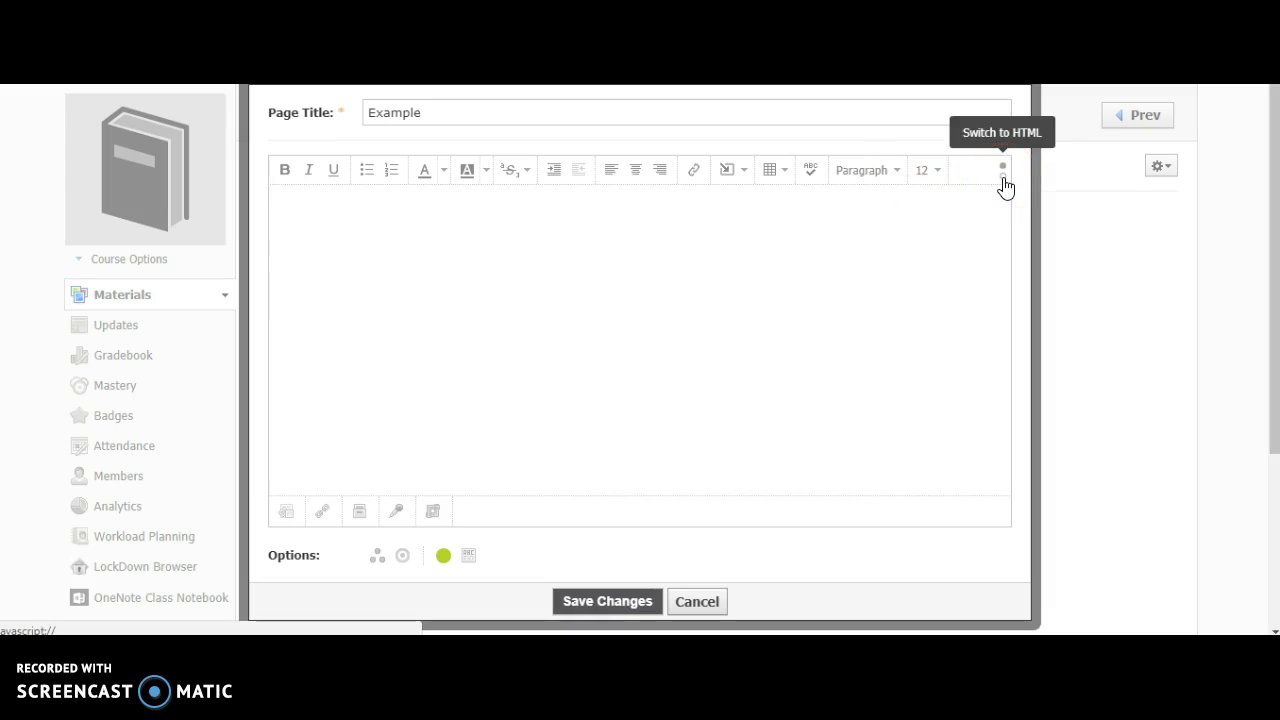
Step: Paste the Word Online iframe code into the Example page body in HTML mode and save
left_click(1003, 180)
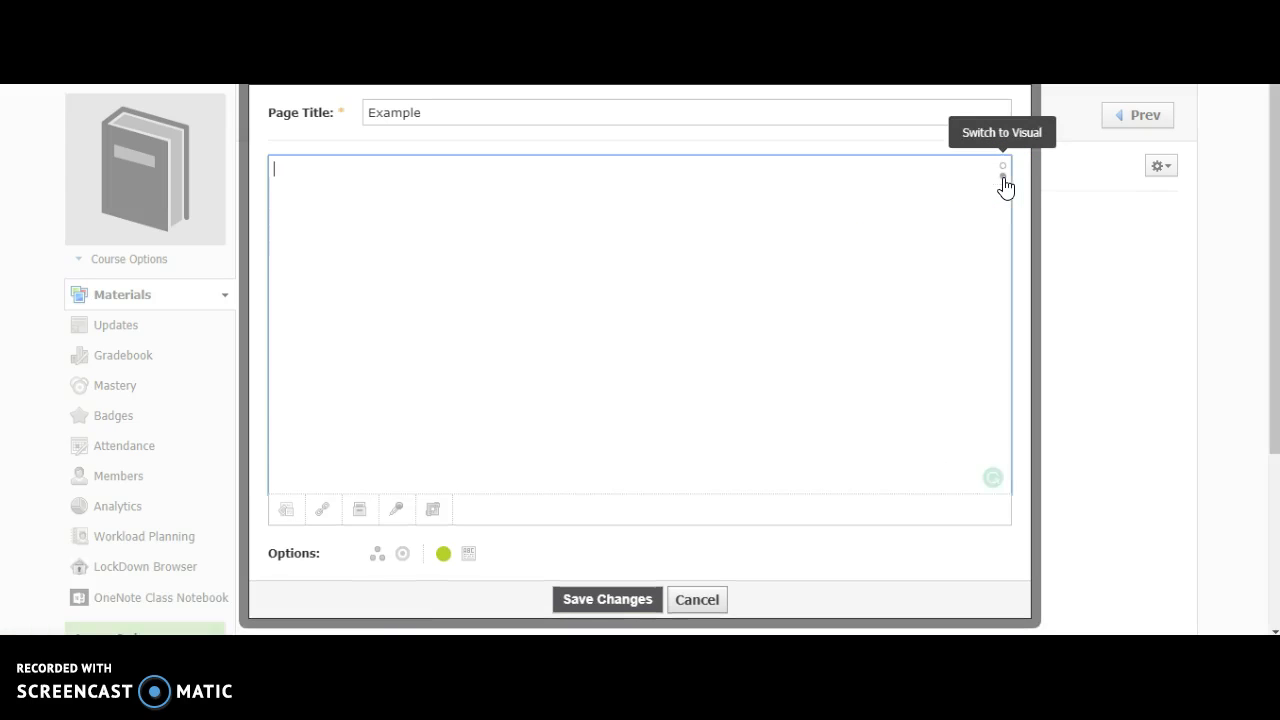
right_click(457, 247)
left_click(537, 356)
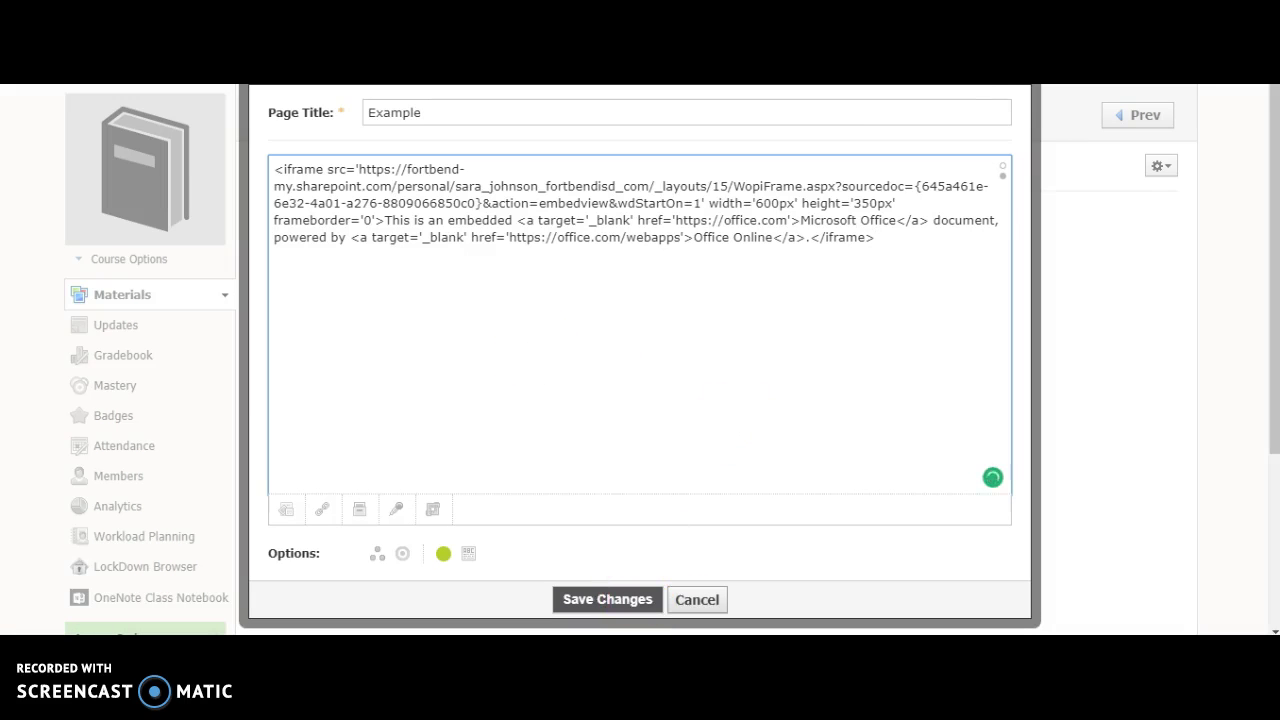
left_click(1003, 172)
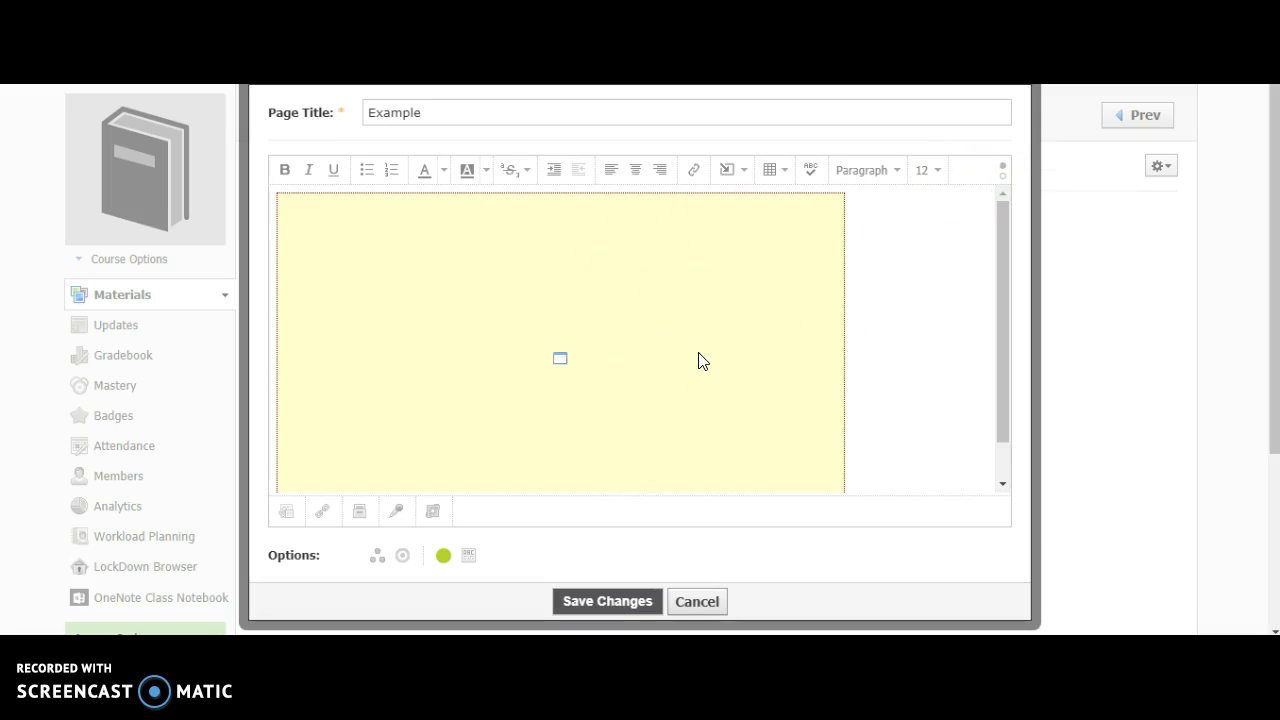
left_click(612, 601)
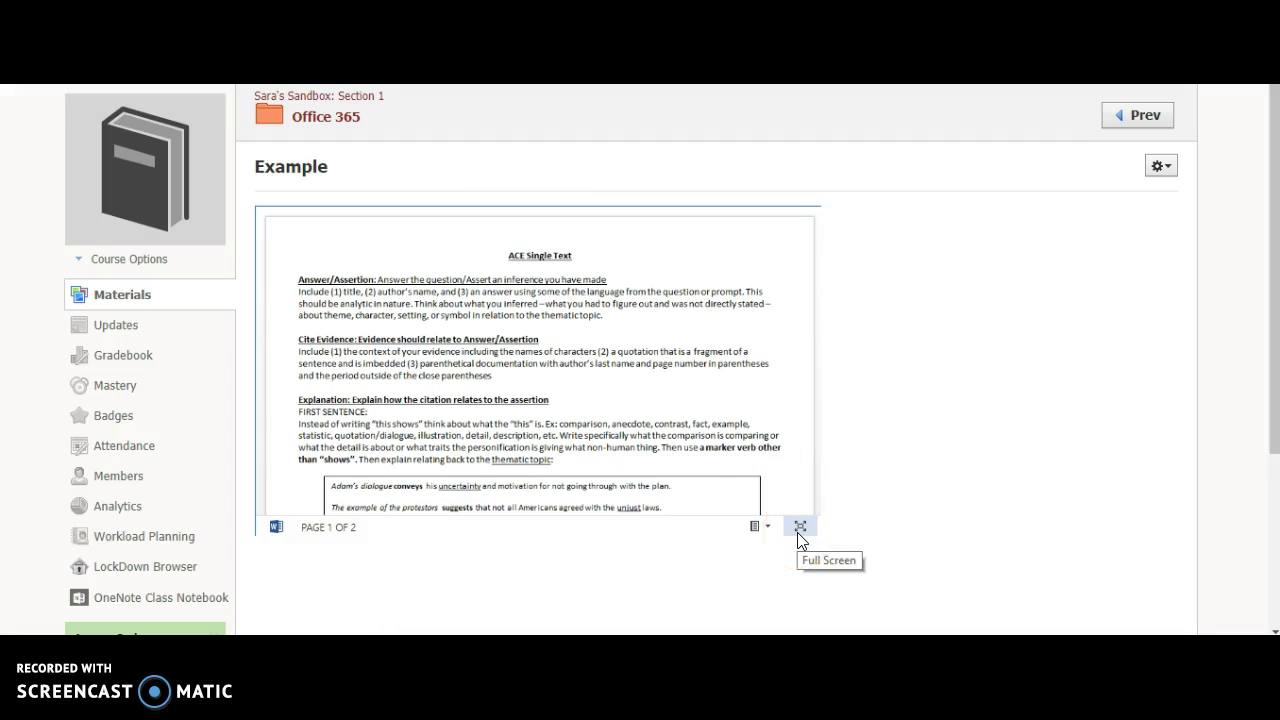
Step: Open the embedded ACE document in Word Online from the viewer's options menu
left_click(766, 532)
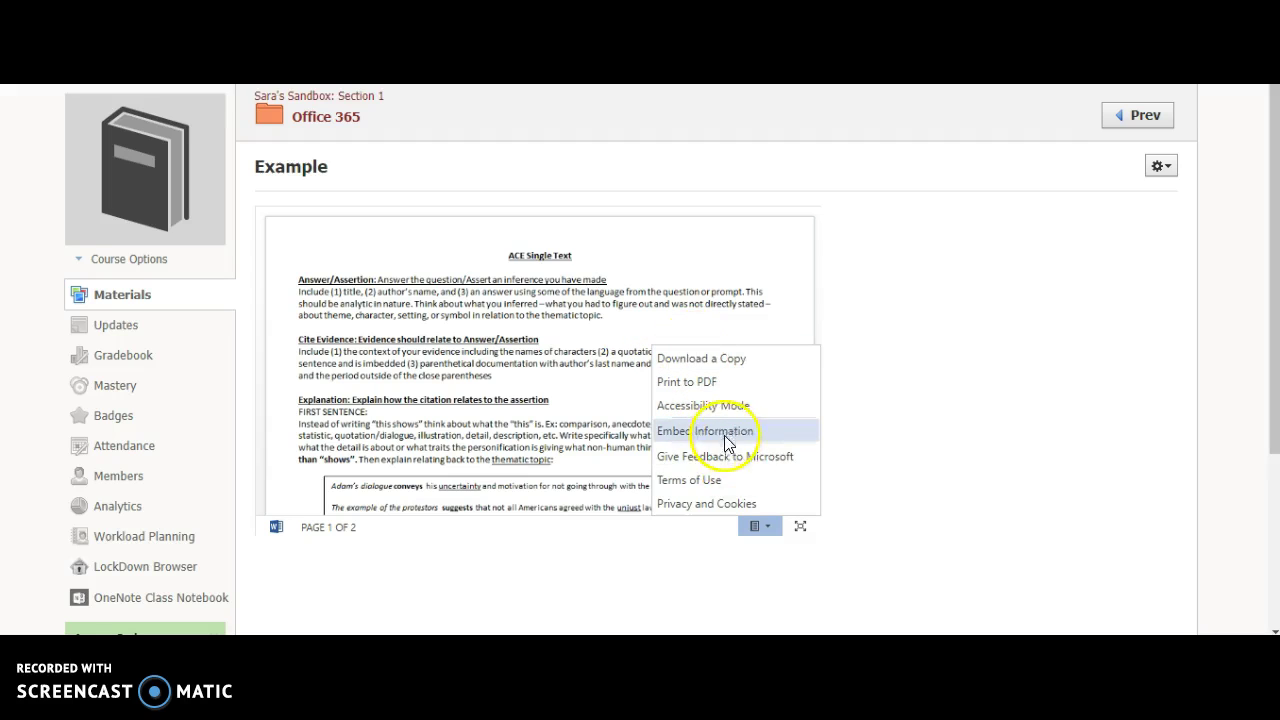
left_click(800, 527)
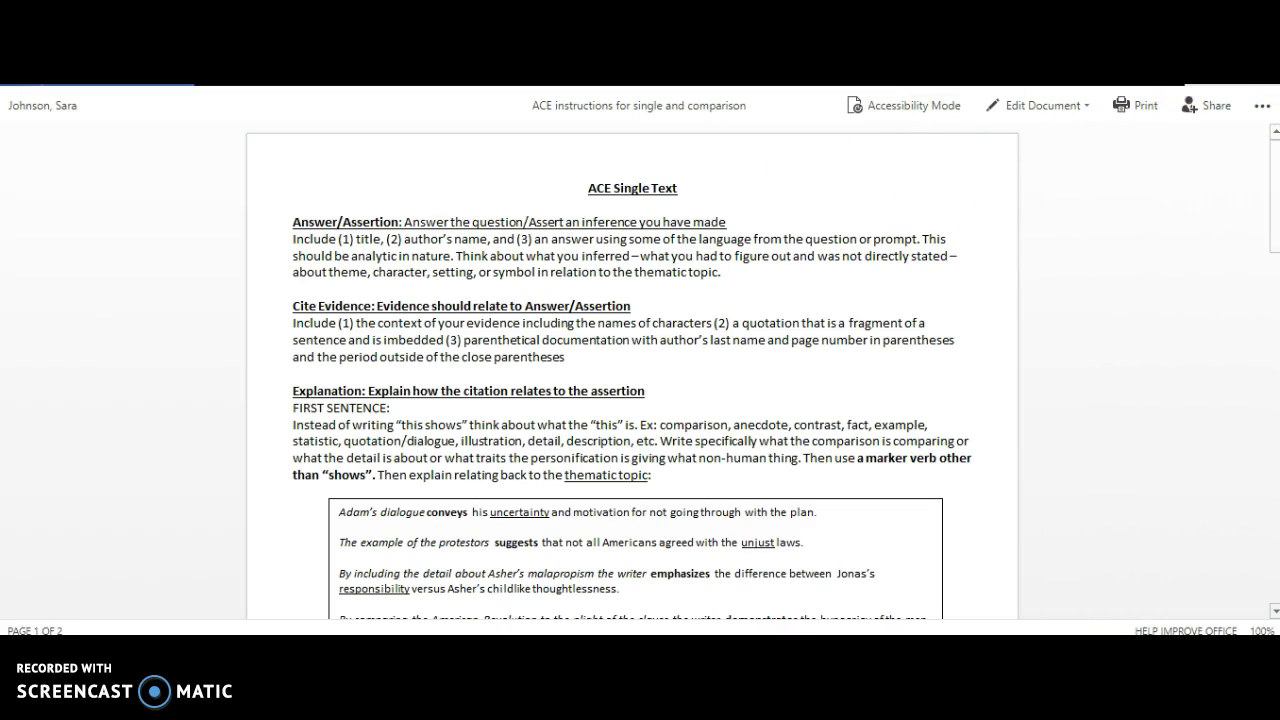
Step: Review the 800 × 500 embed code, close the Embed dialog, and exit back to Schoology
key("Escape")
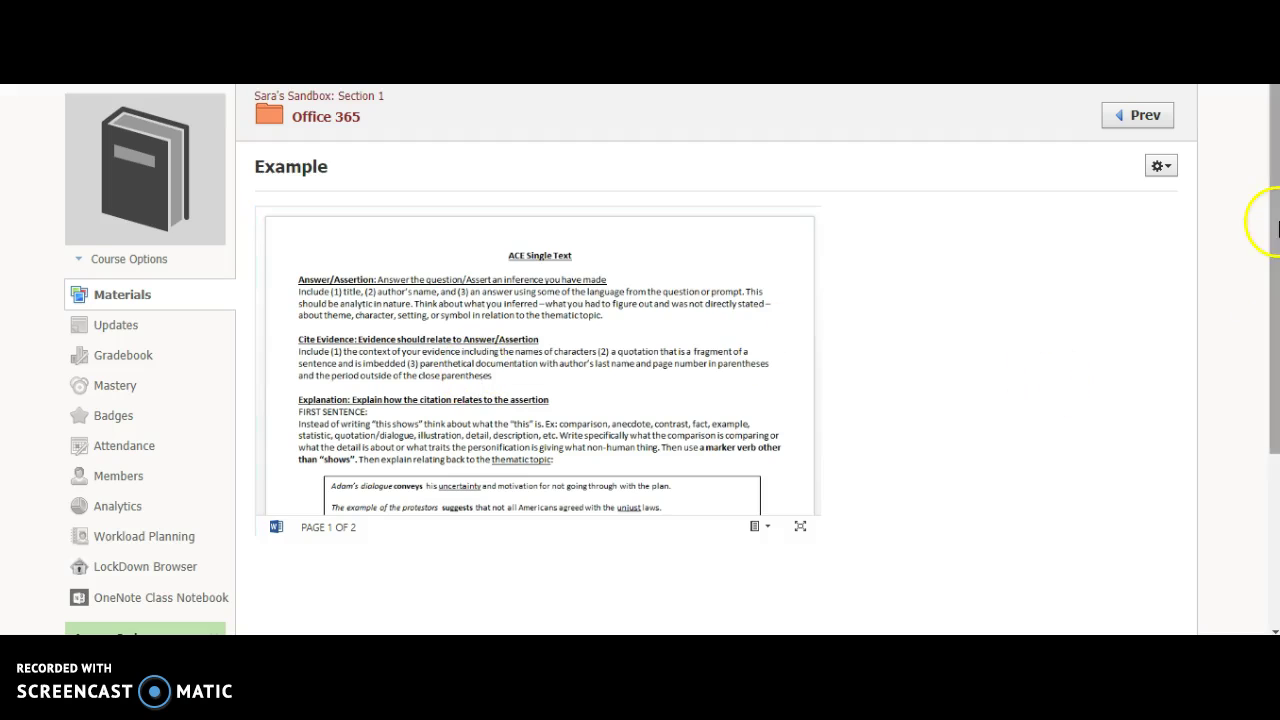
scroll(1260, 277, "down", 5)
scroll(1260, 277, "up", 5)
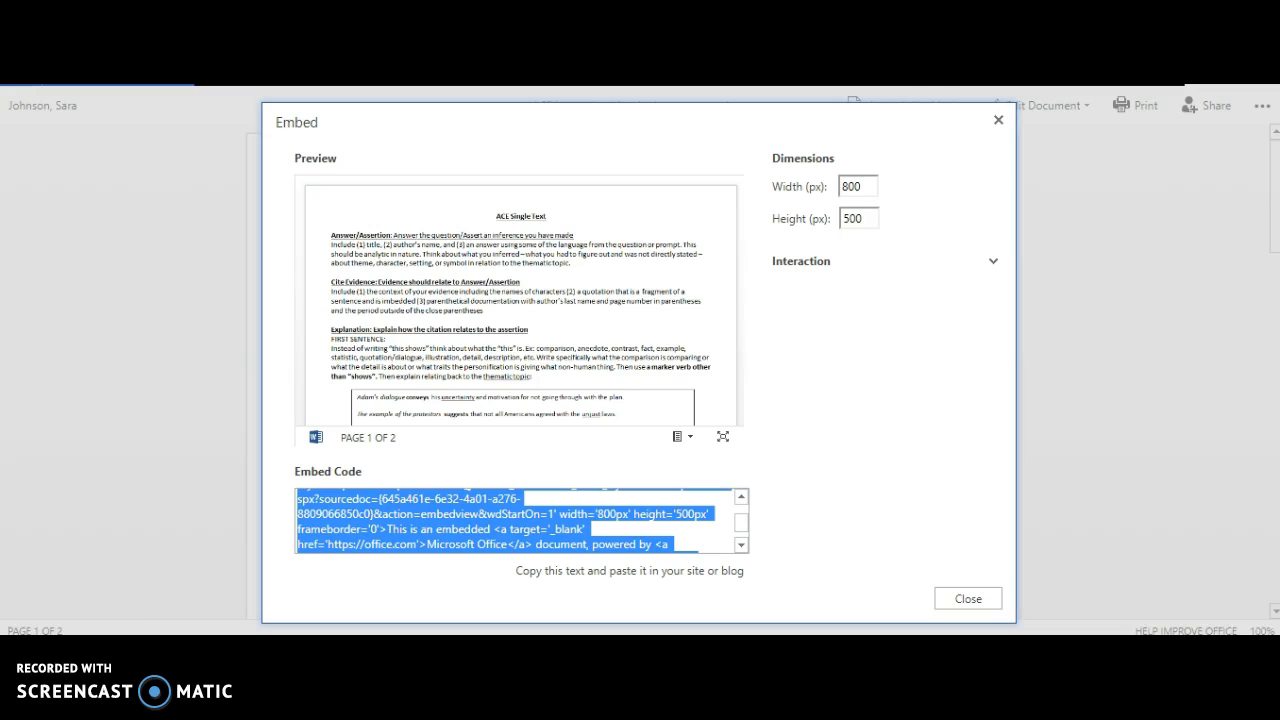
left_click(999, 120)
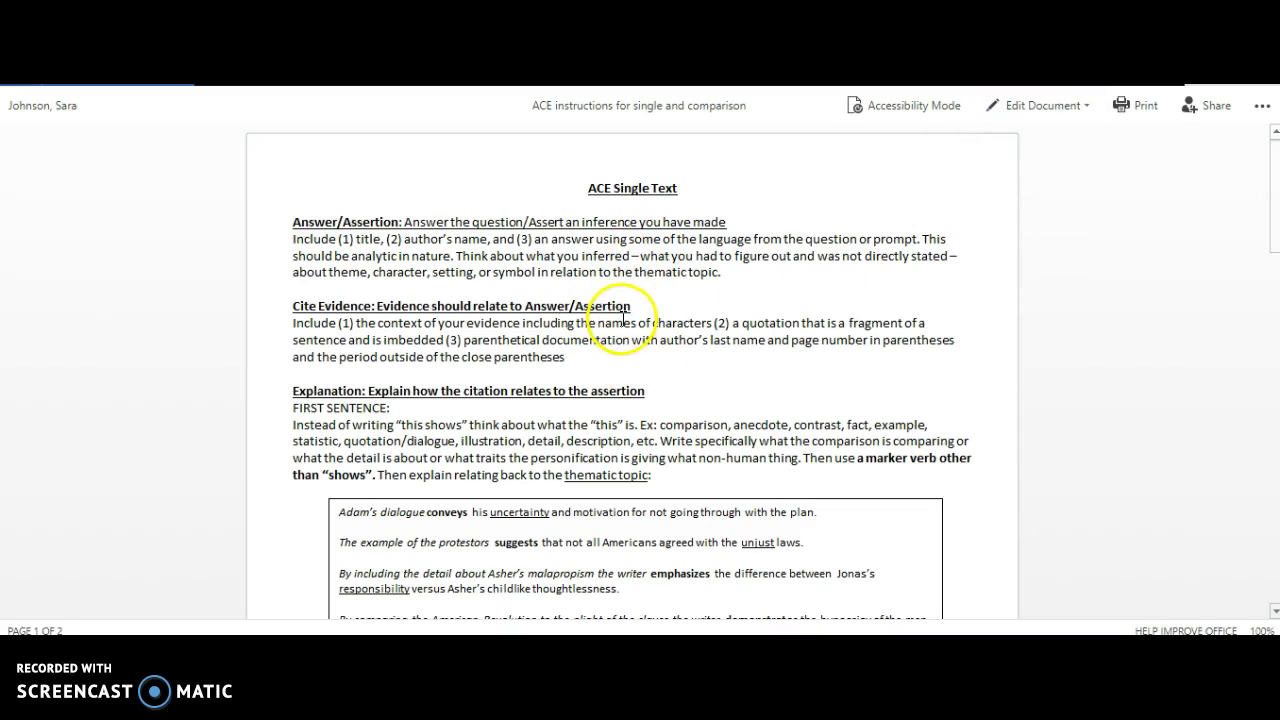
key("Escape")
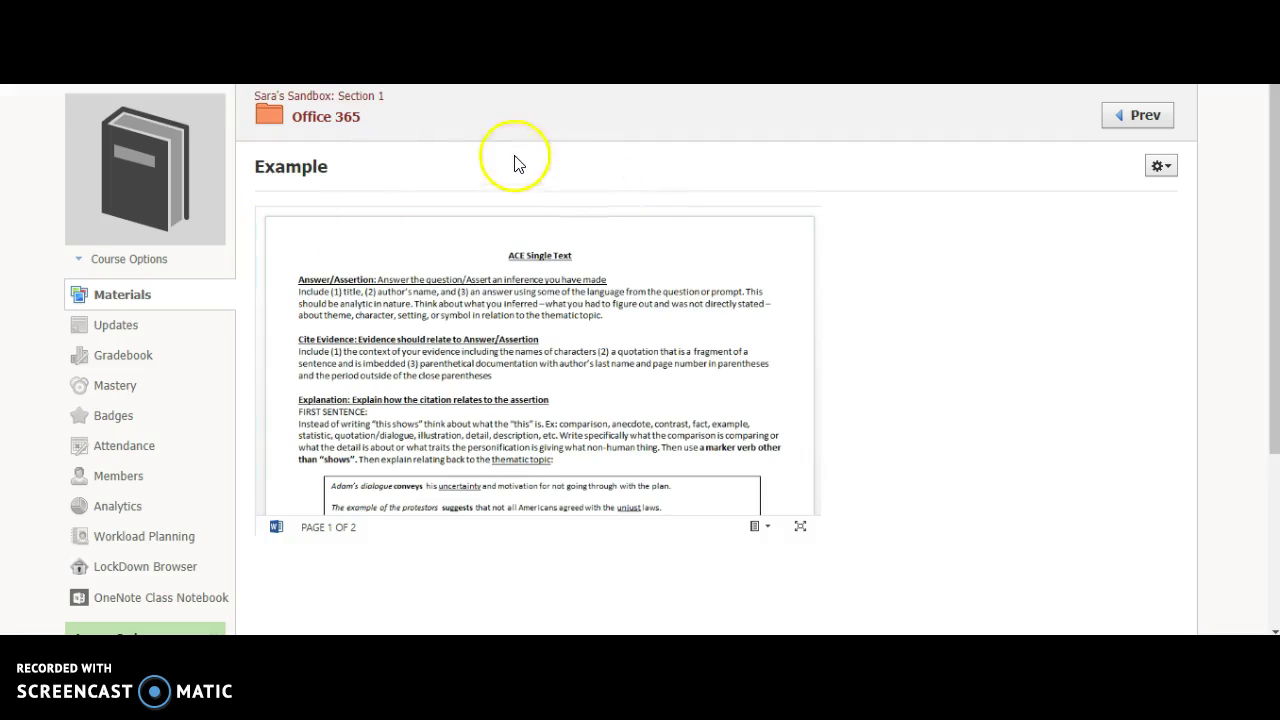
Step: Return to the Office 365 folder and open the Example page for editing
left_click(1160, 167)
left_click(986, 250)
left_click(1162, 170)
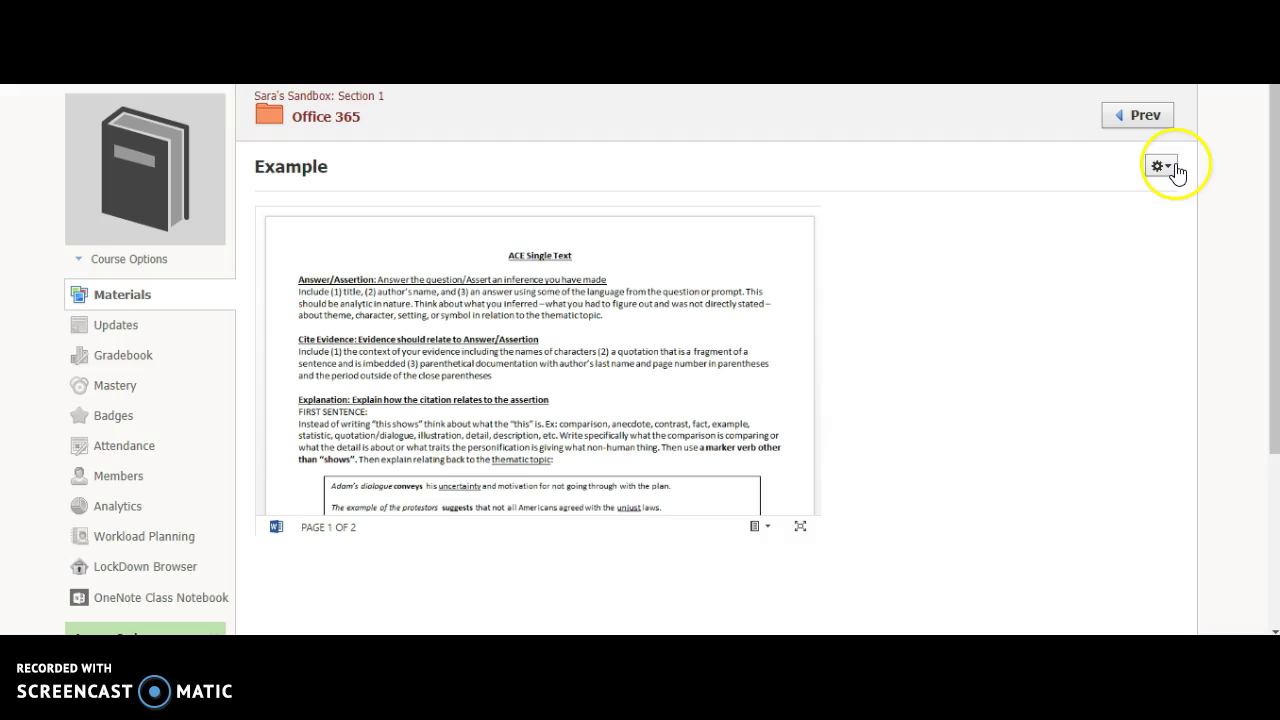
left_click(340, 116)
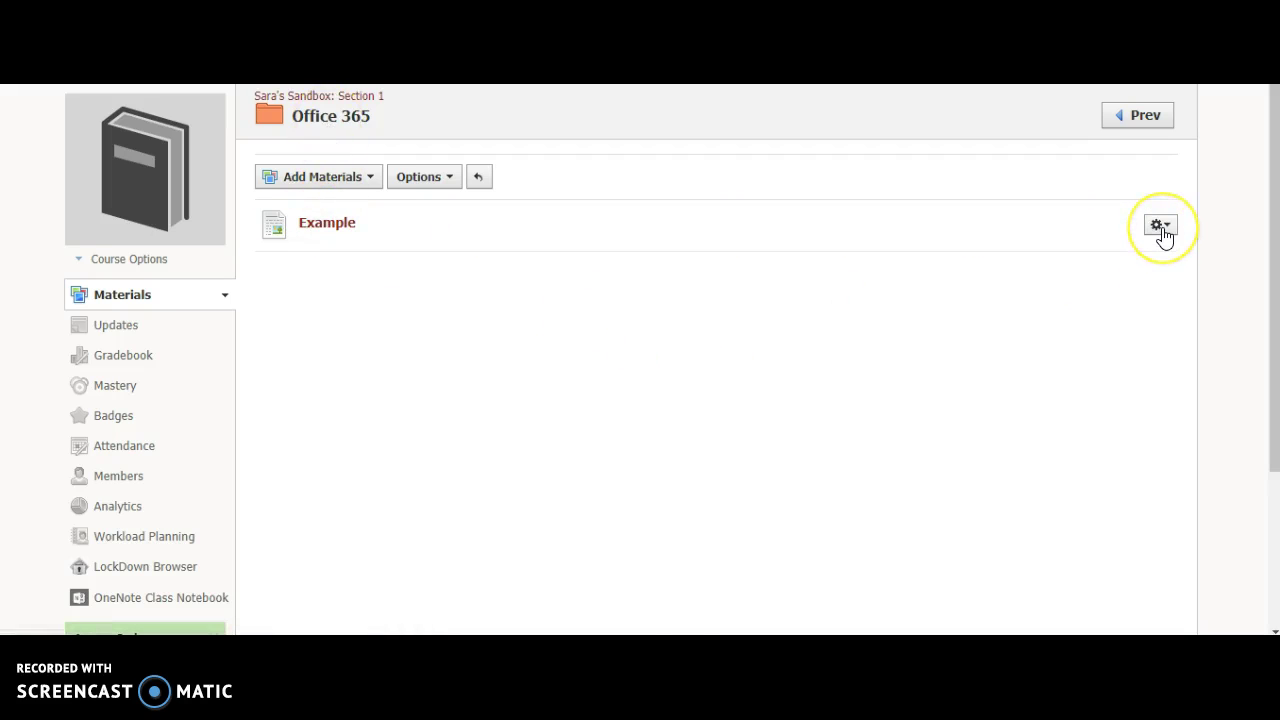
left_click(1160, 228)
left_click(1080, 256)
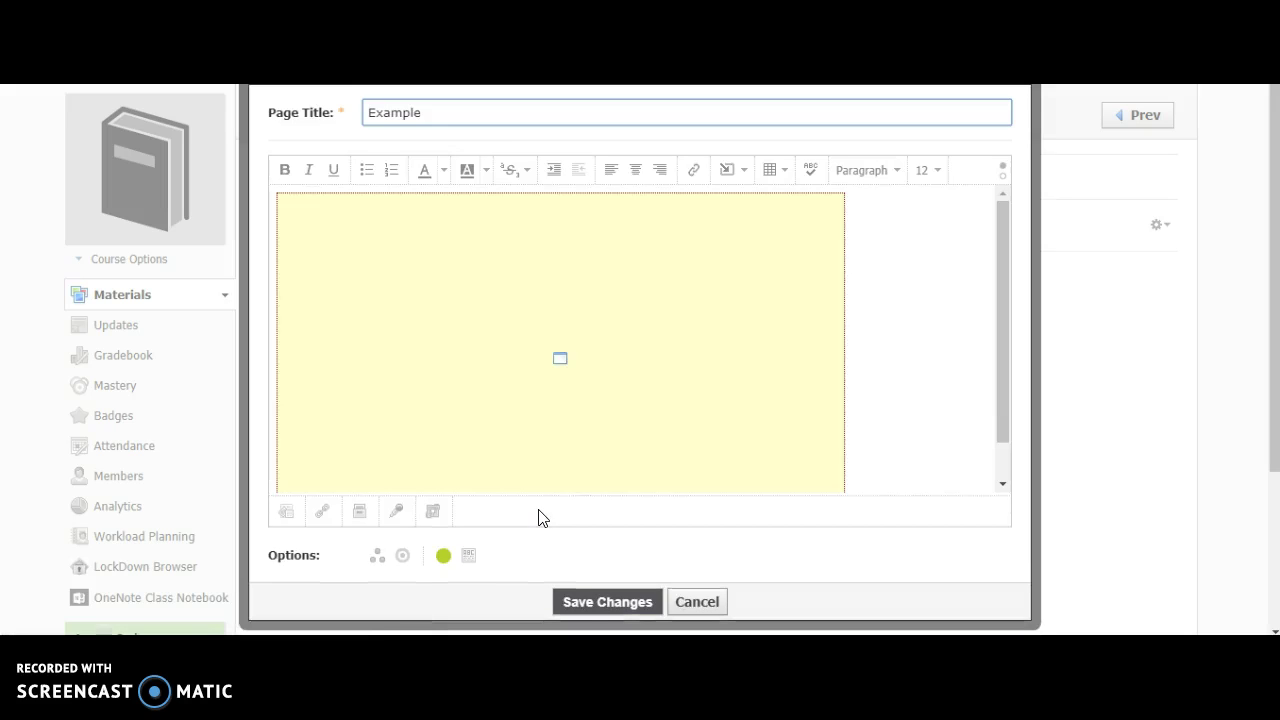
Step: Set the Example page to display inline in the folder and save the change
left_click(470, 563)
left_click(469, 560)
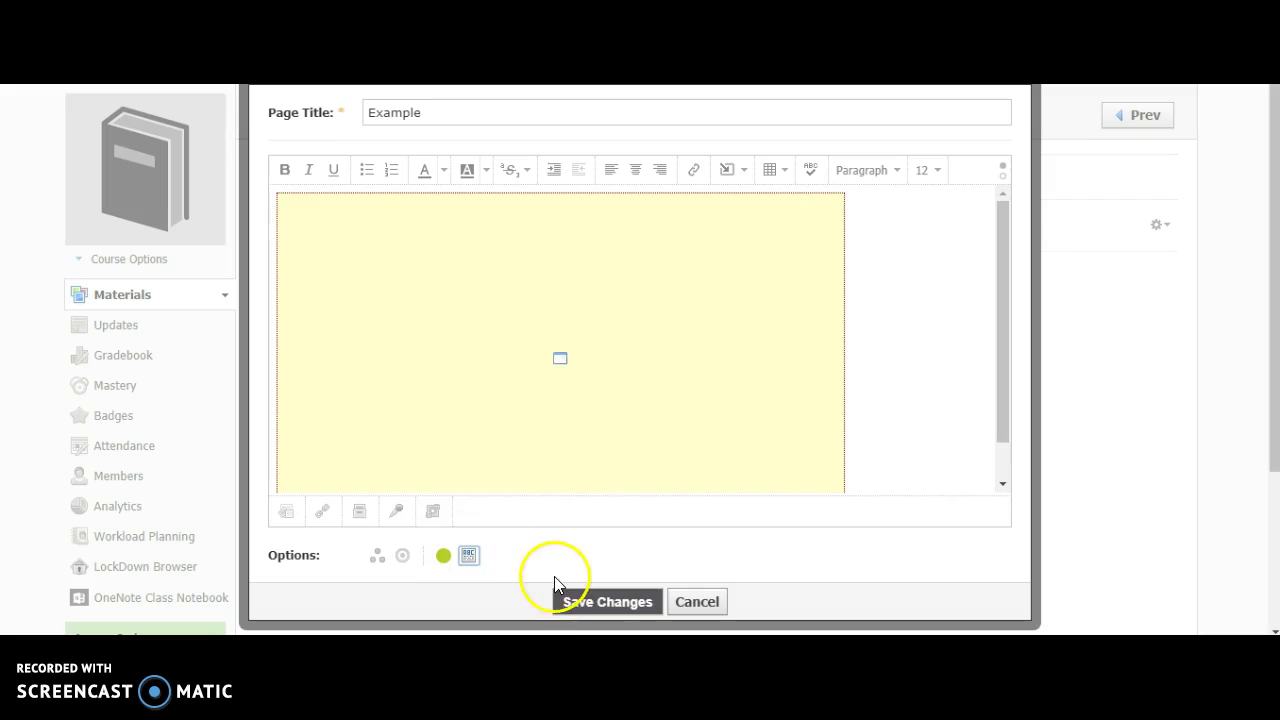
left_click(585, 603)
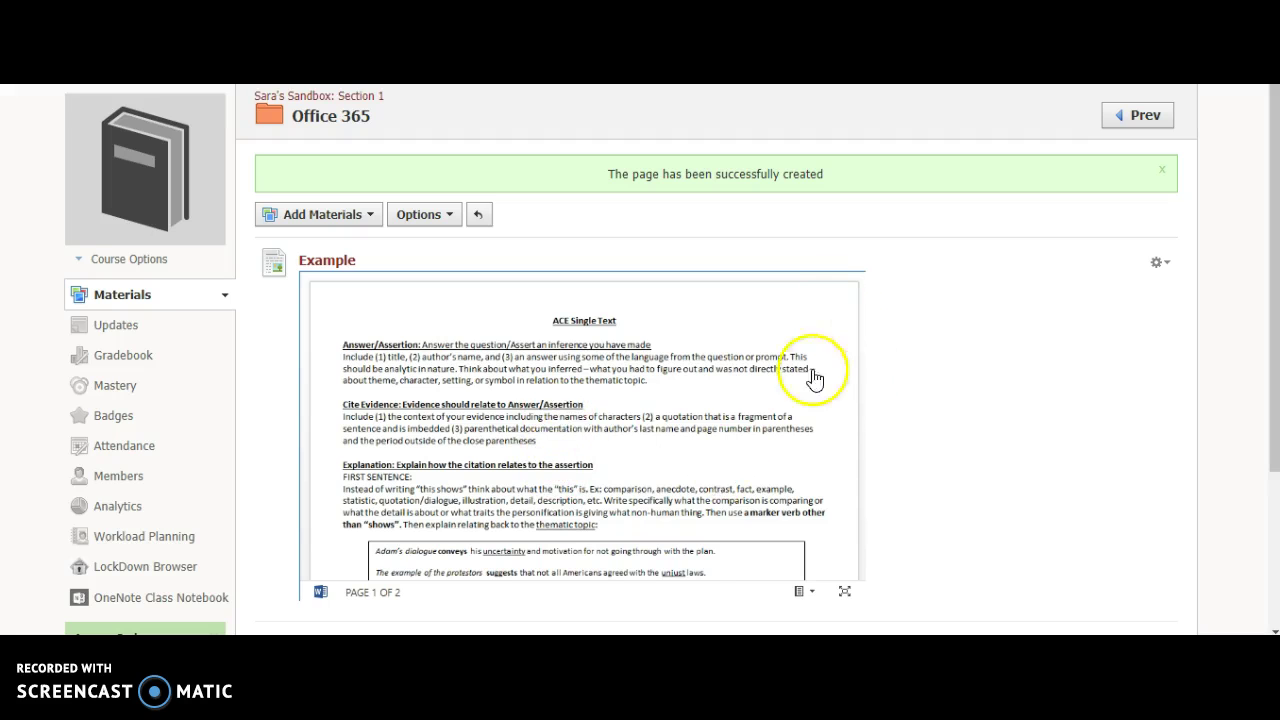
Step: Scroll through the inline two-page ACE document down to the ACECE Comparison Text
scroll(800, 390, "down", 3)
scroll(760, 470, "down", 6)
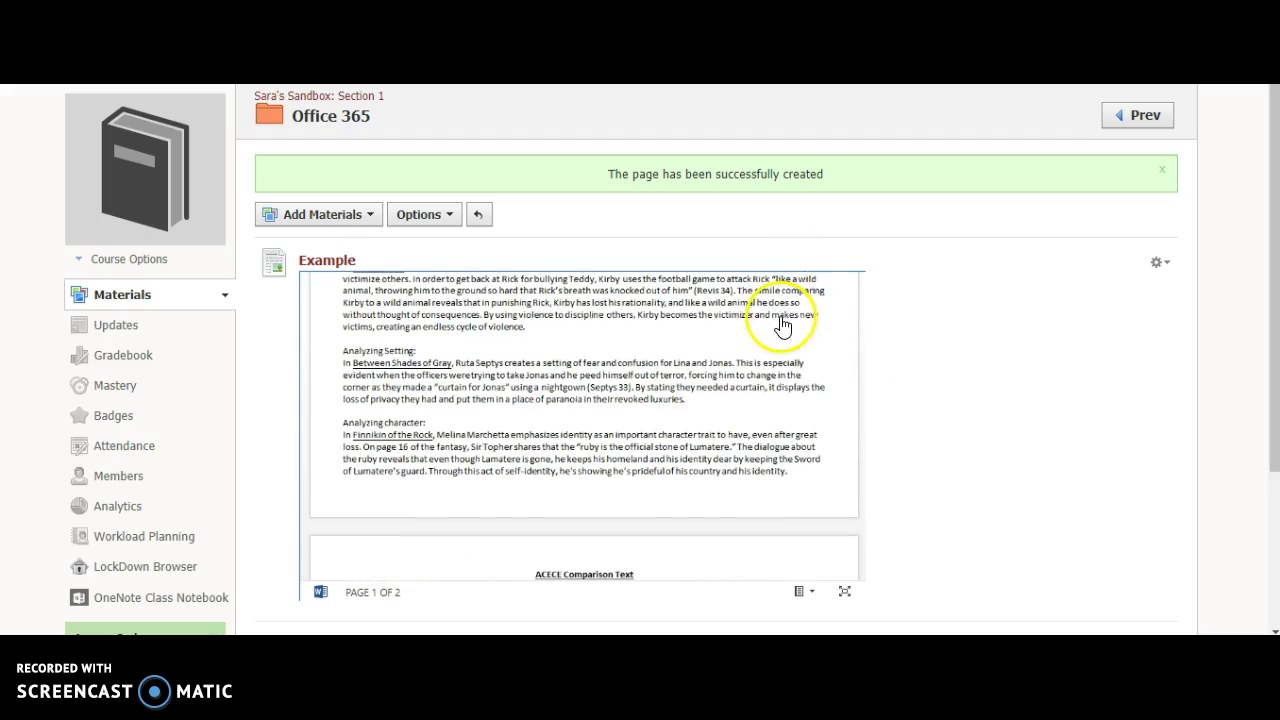
scroll(691, 414, "down", 2)
scroll(685, 343, "down", 8)
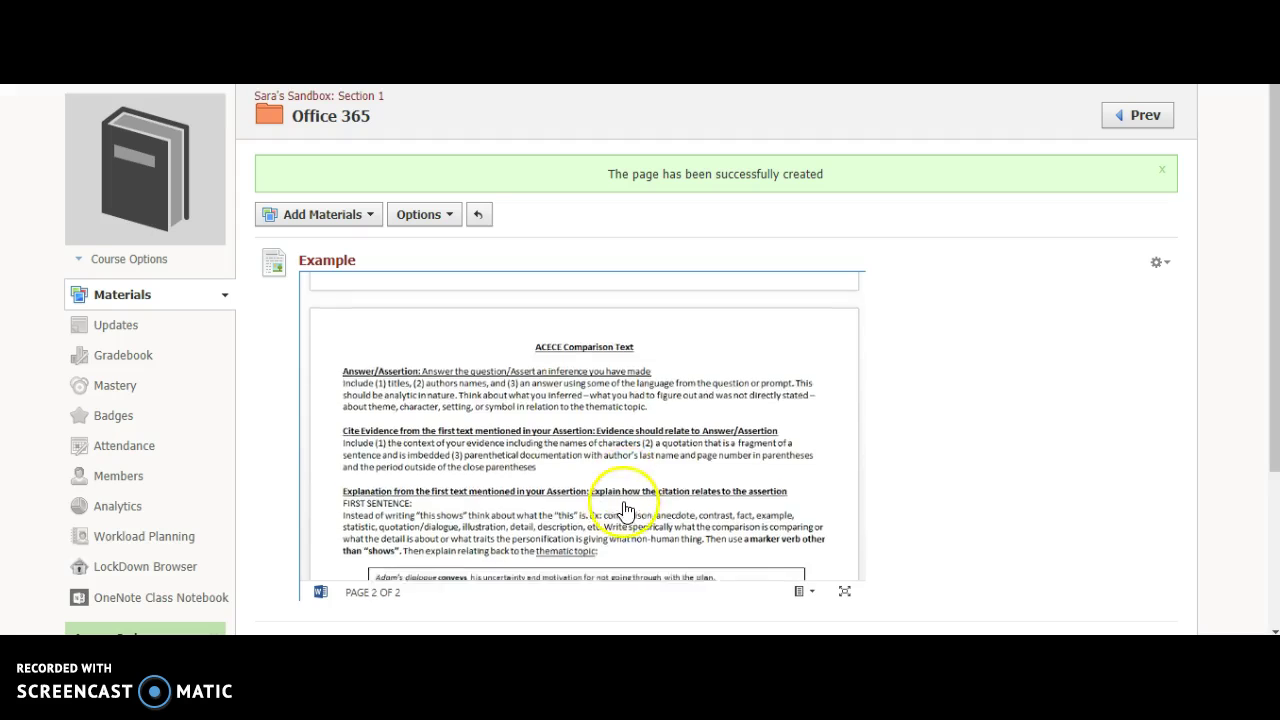
scroll(708, 505, "down", 4)
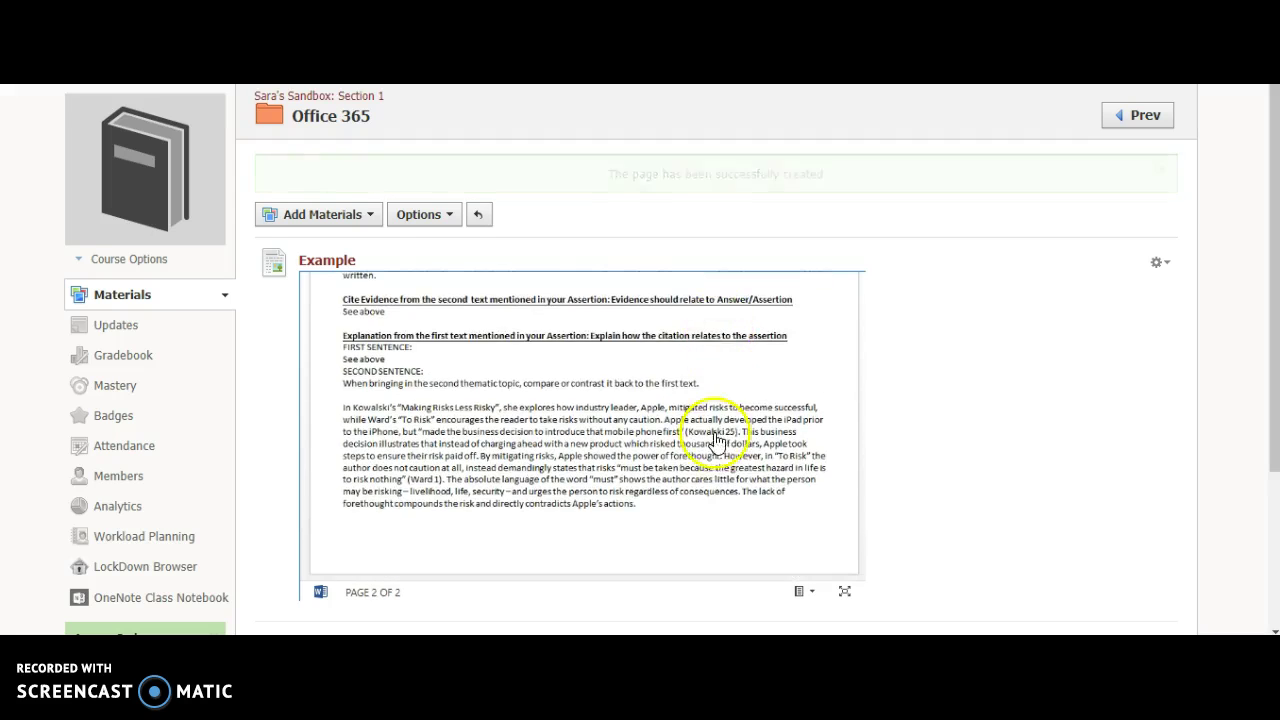